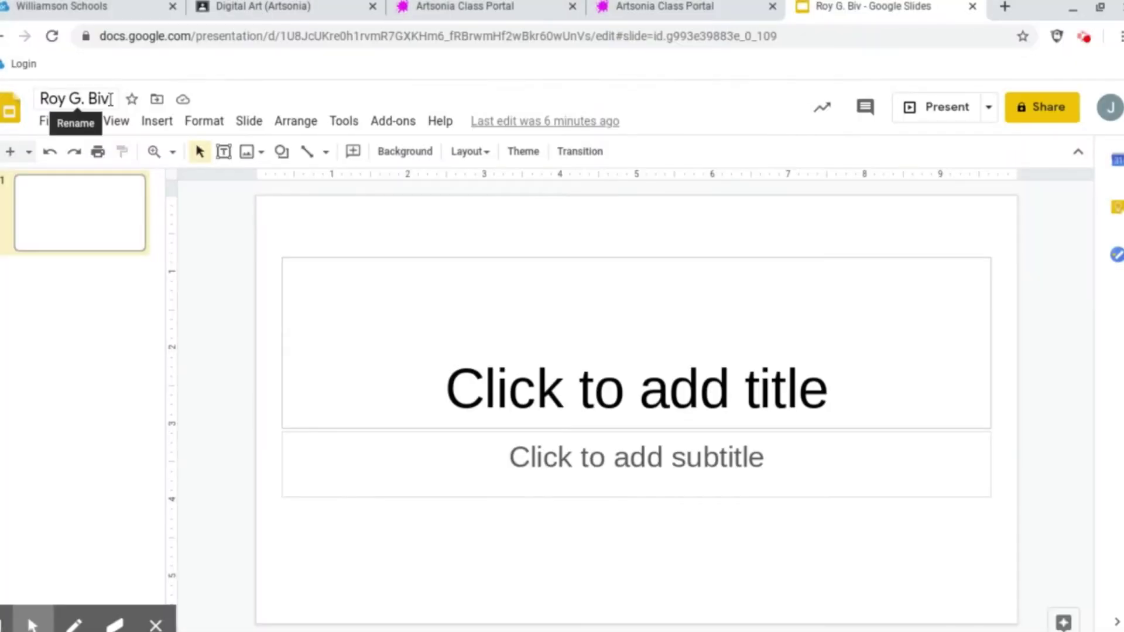
Open the Background settings for the first slide of the Roy G. Biv presentation
left_click(390, 159)
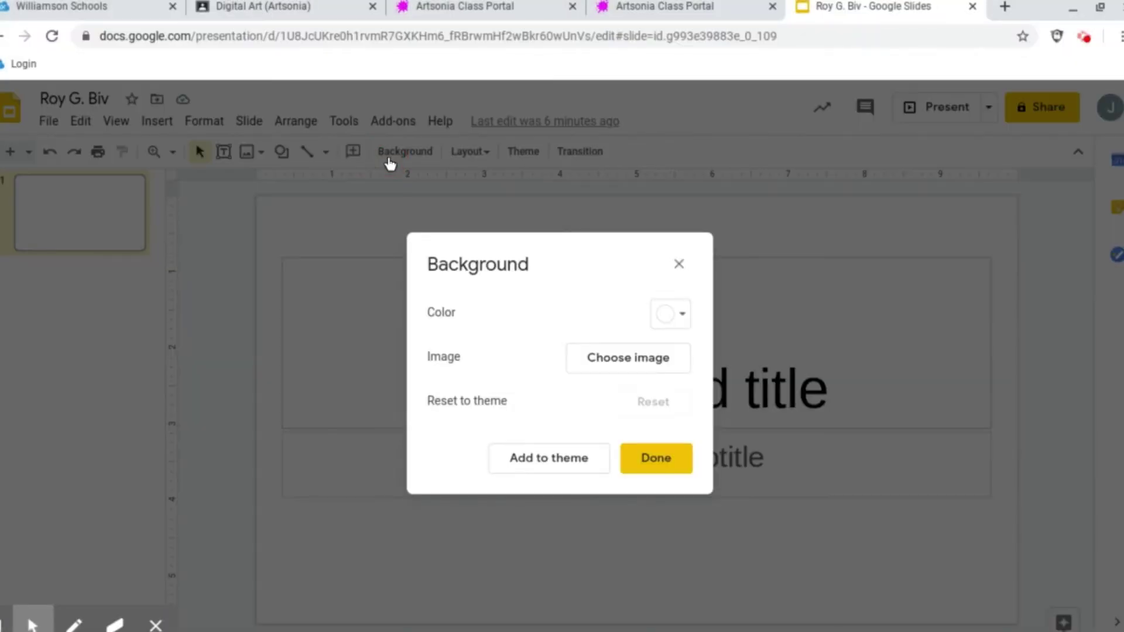
Choose a new custom gradient as the slide background colour
left_click(670, 318)
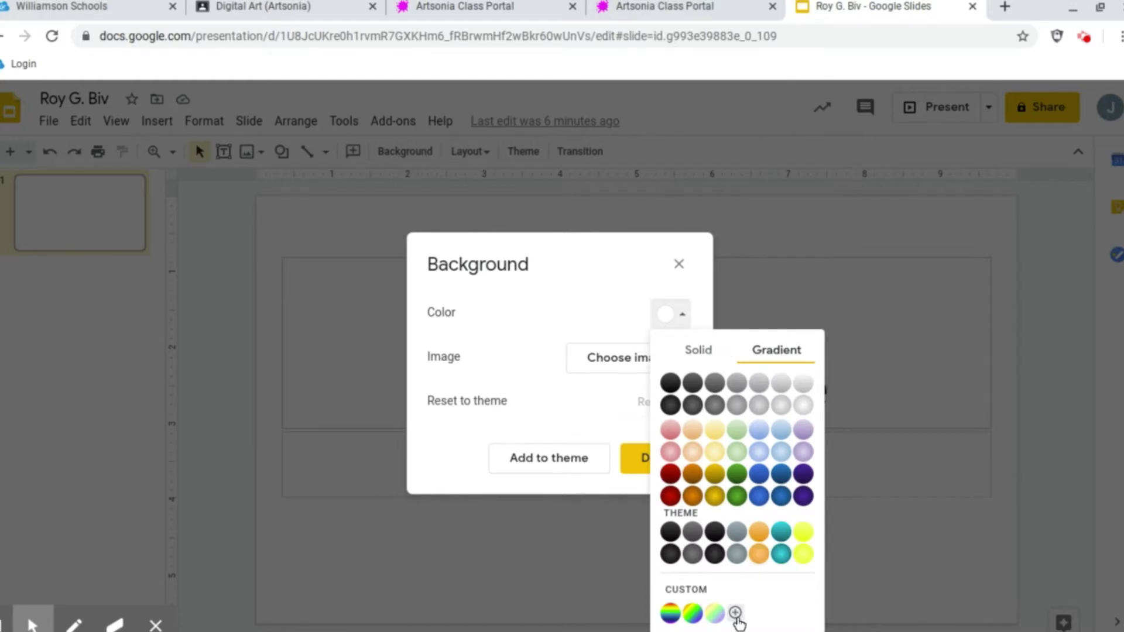
left_click(735, 614)
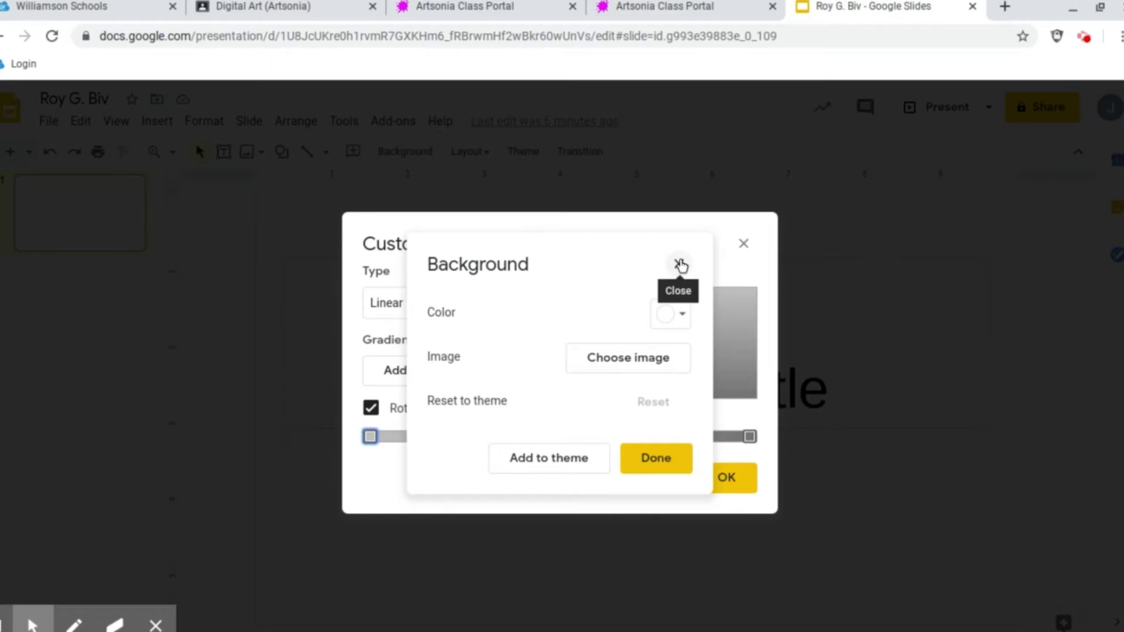
left_click(679, 264)
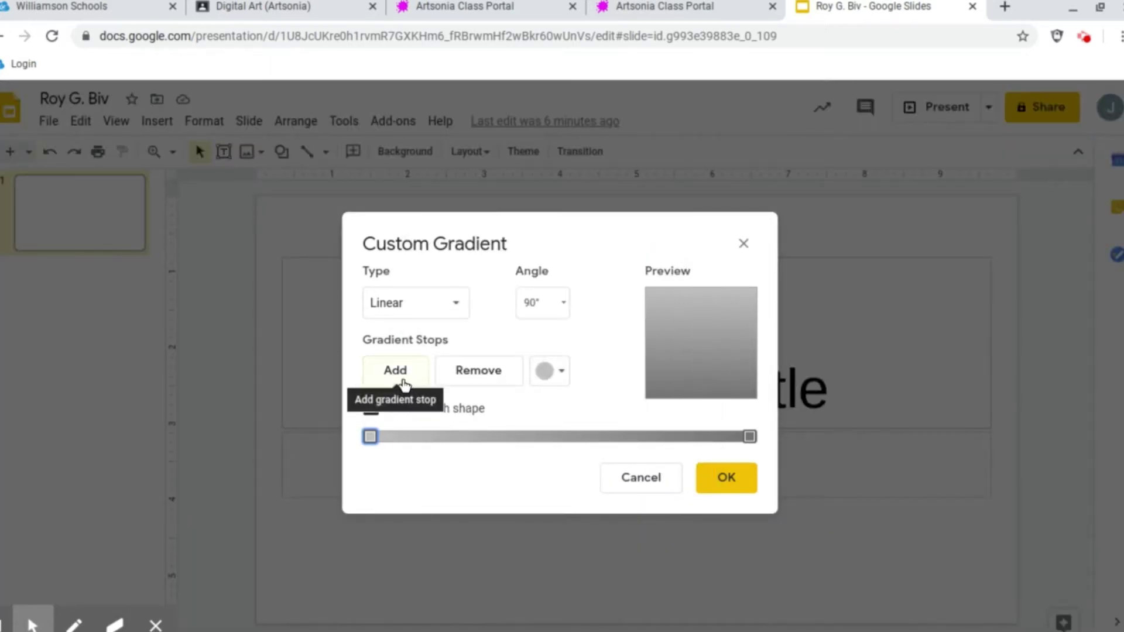
Make the first gradient stop a partly transparent red
left_click(551, 371)
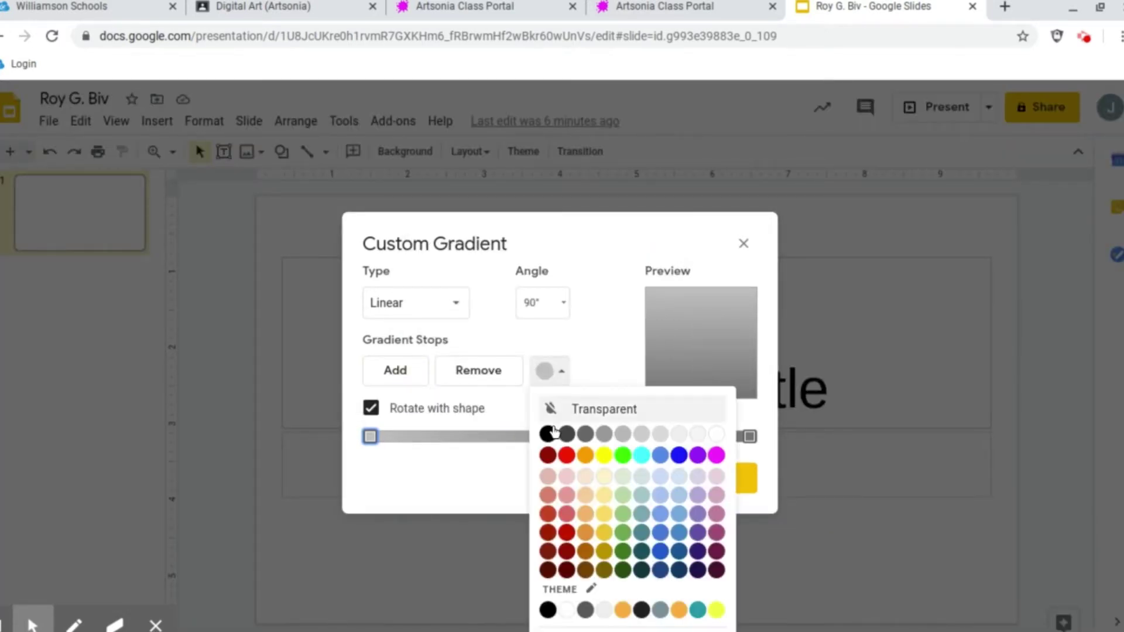
left_click(566, 455)
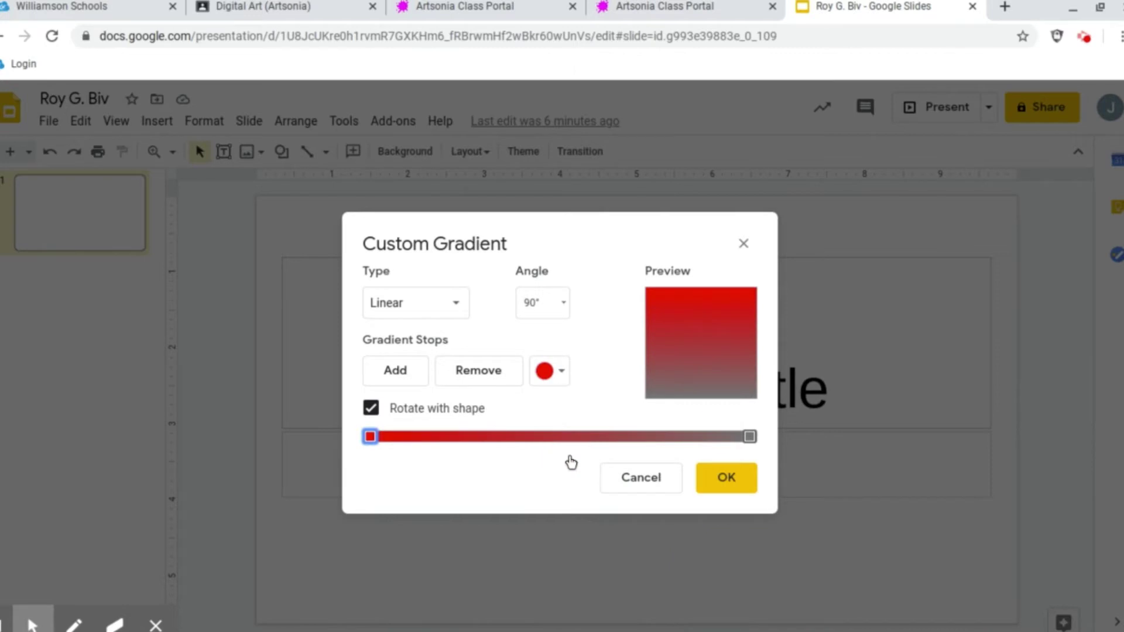
left_click(555, 389)
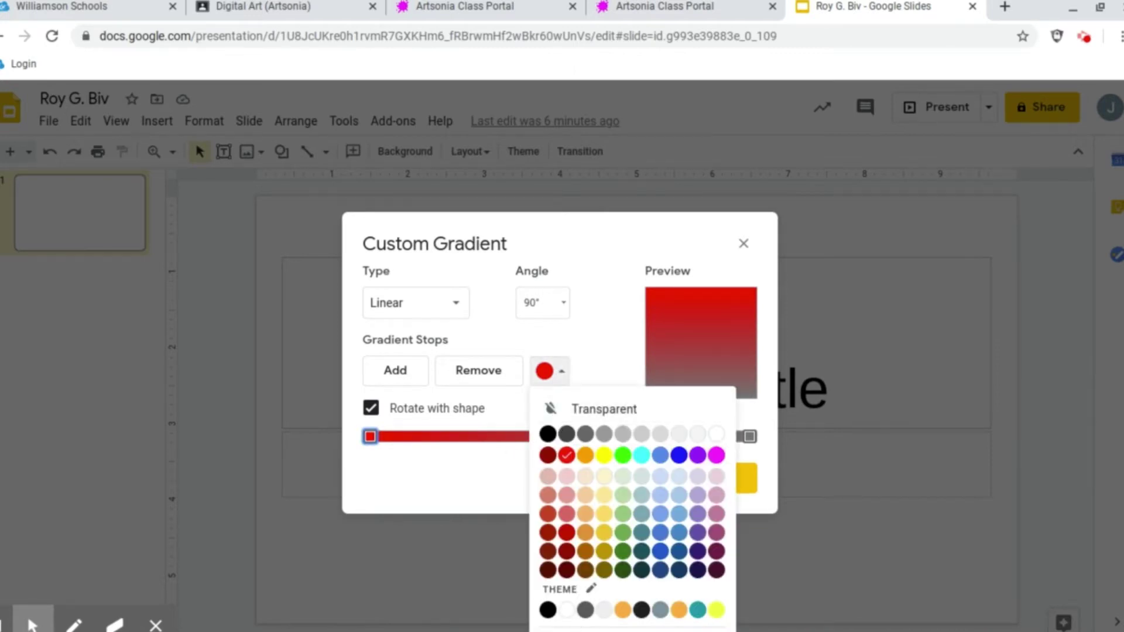
left_click(553, 628)
mouse_move(749, 459)
left_mouse_down()
mouse_move(478, 460)
mouse_move(507, 462)
left_mouse_up()
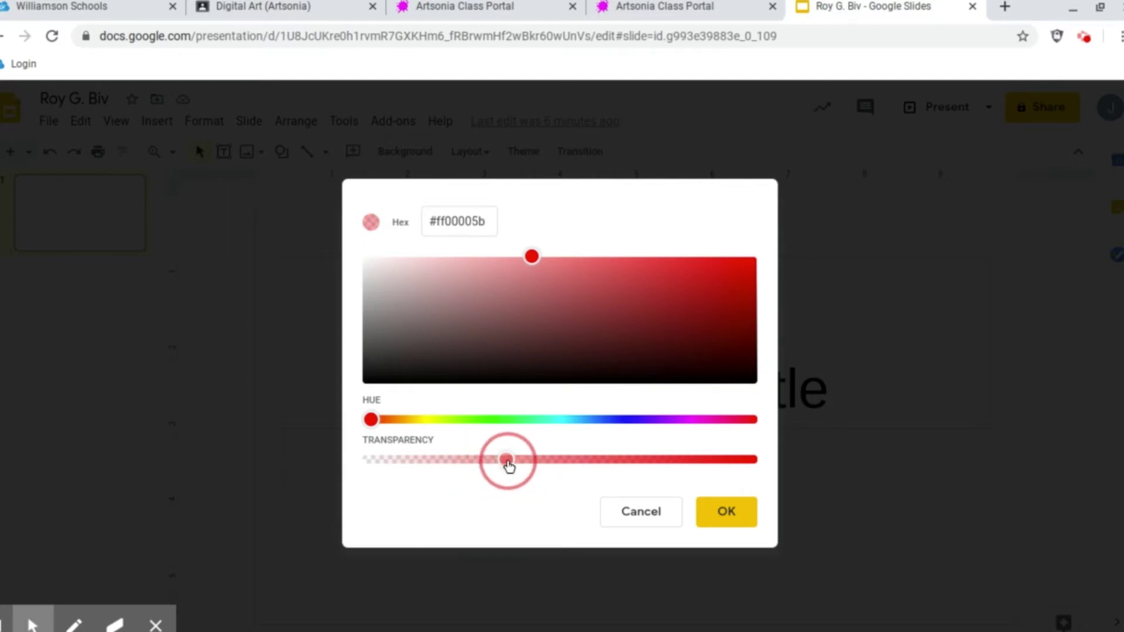
left_click(727, 513)
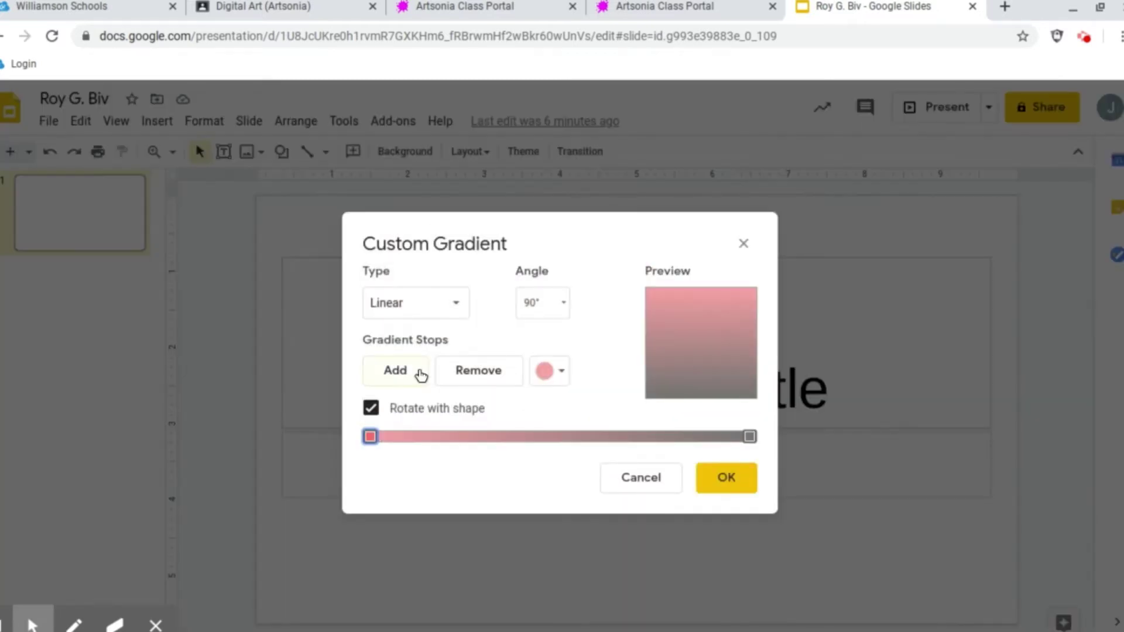
Add an orange stop near the red end, finish with purple, and apply the gradient
left_click(417, 372)
left_click_drag(559, 436, 434, 437)
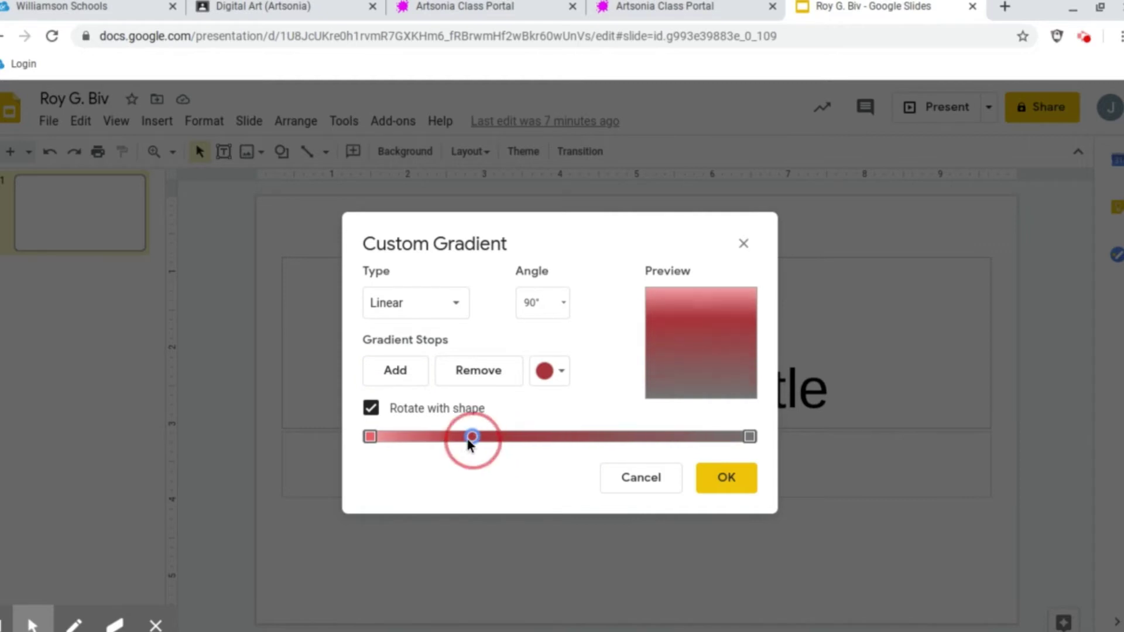
left_click(563, 376)
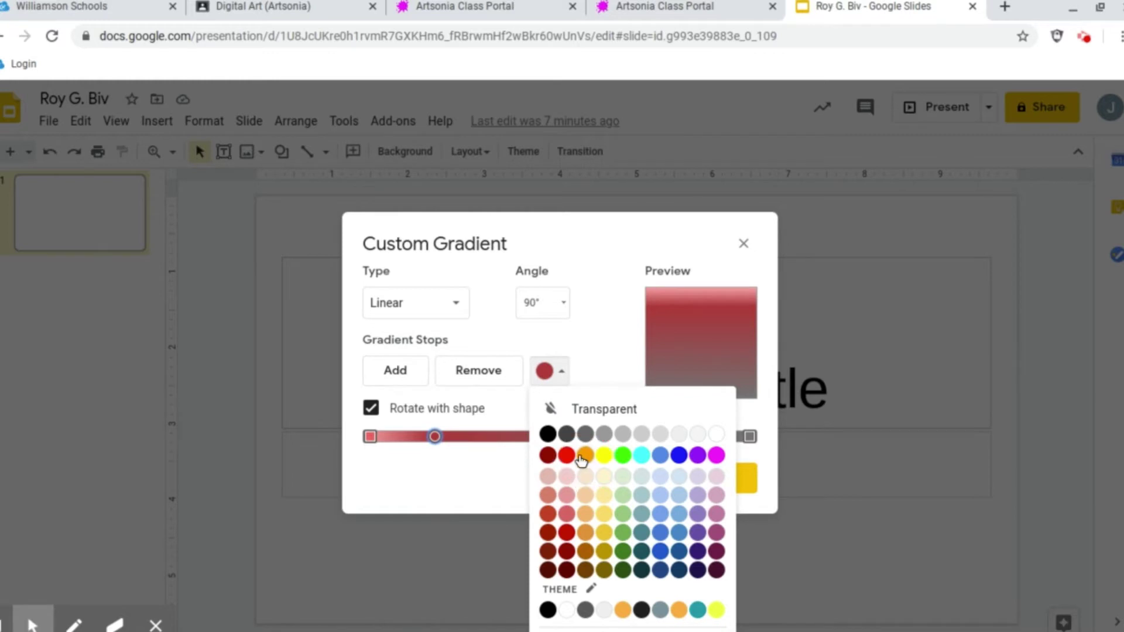
left_click(585, 455)
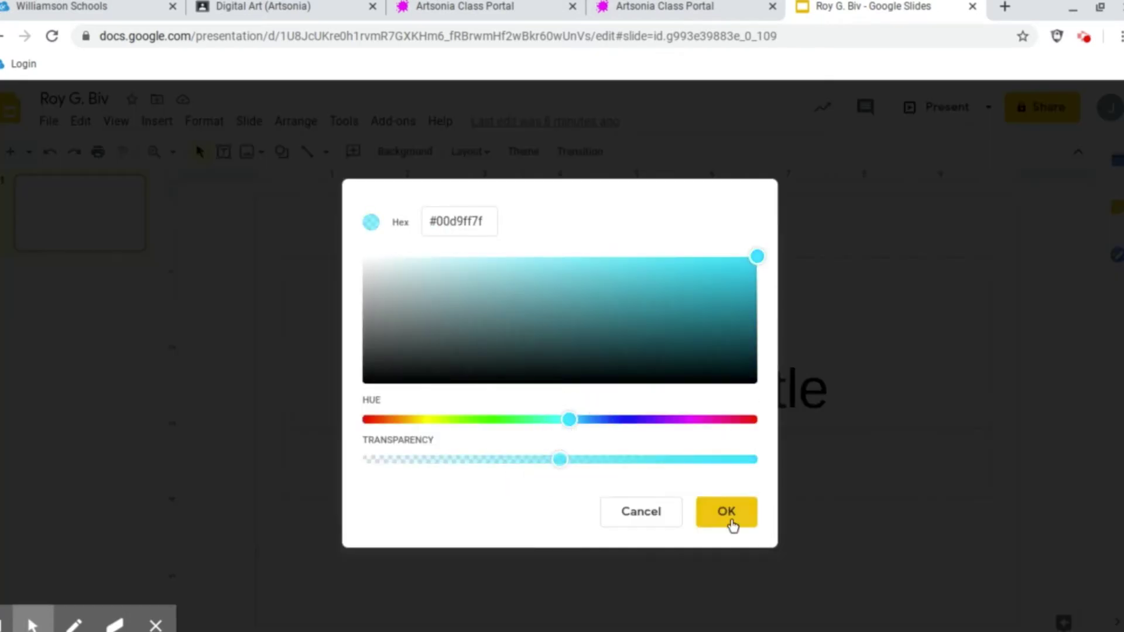
left_click(726, 511)
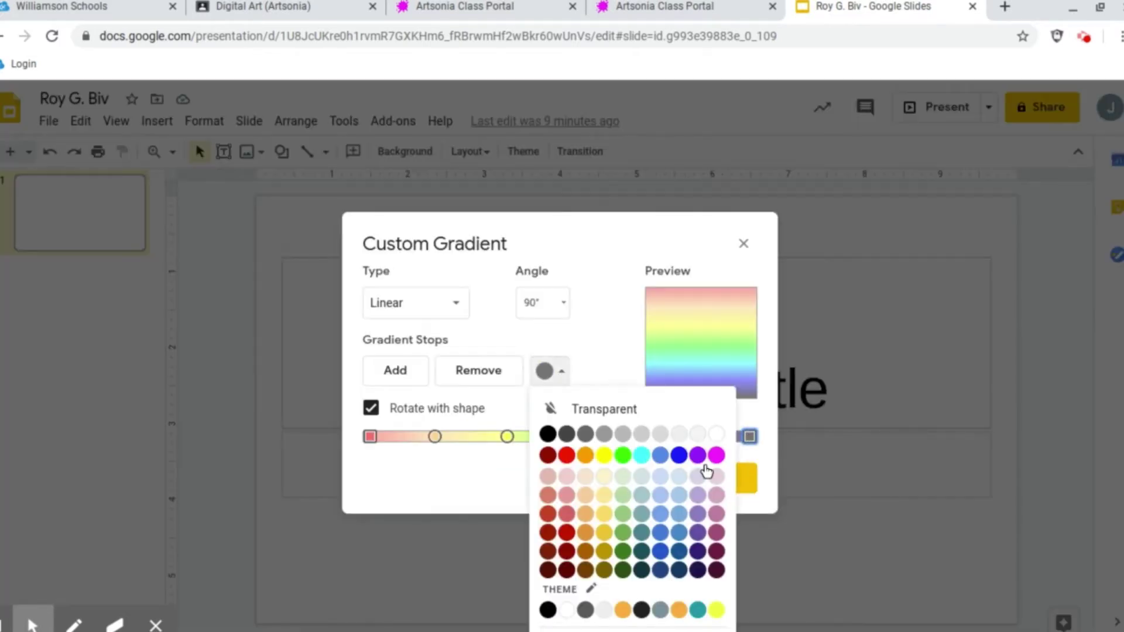
left_click(698, 454)
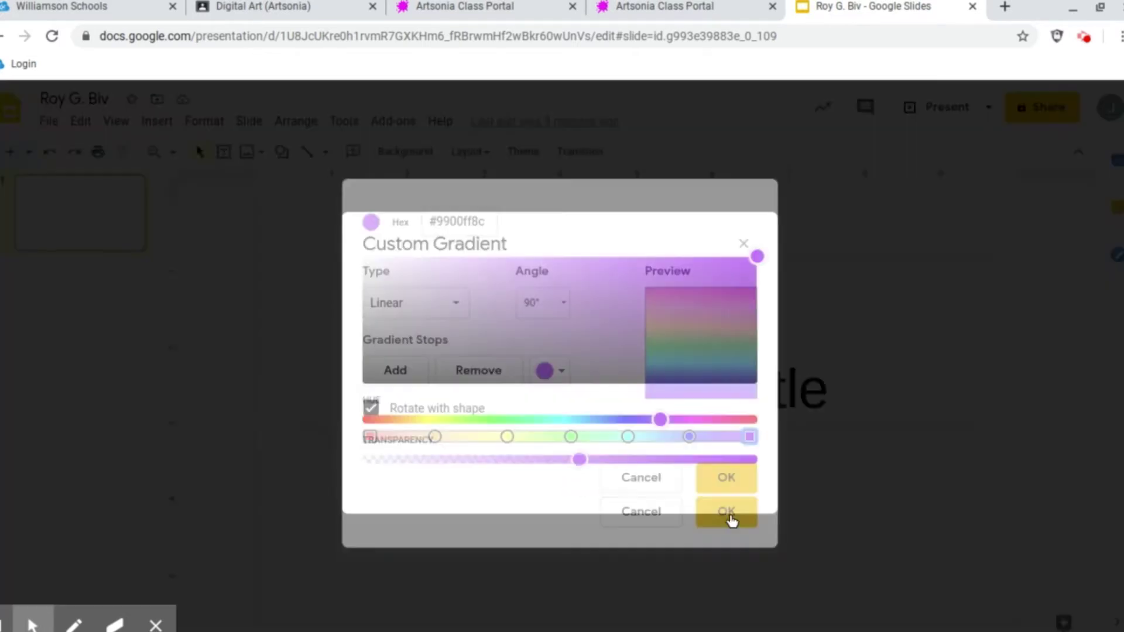
left_click(728, 515)
left_click(680, 325)
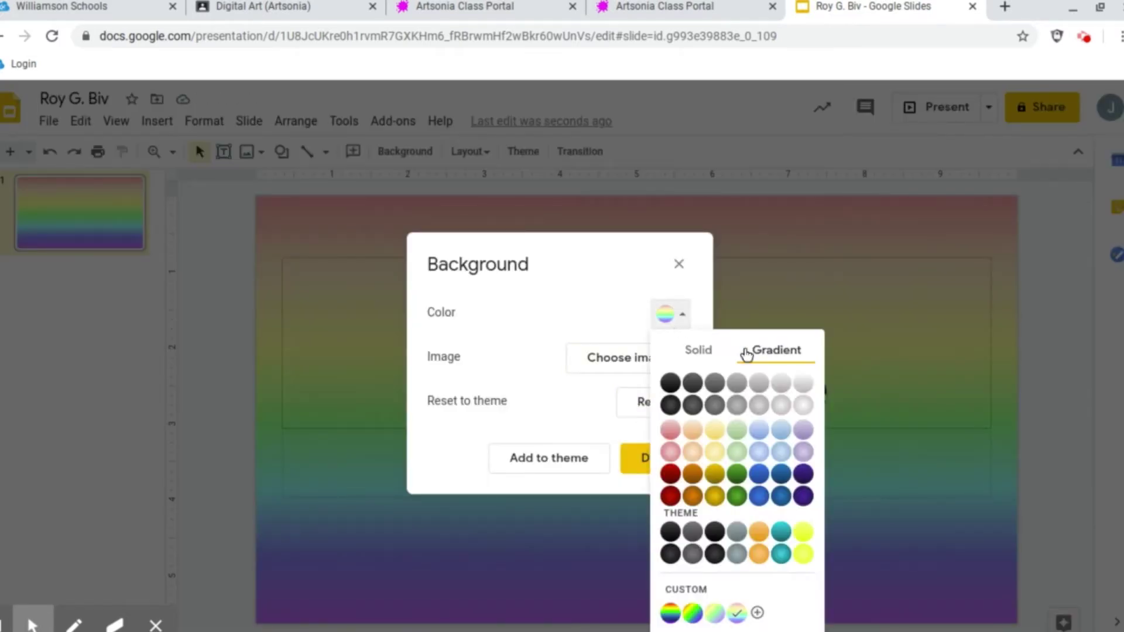
Reopen the rainbow gradient, try Radial, then return to Linear
left_click(757, 614)
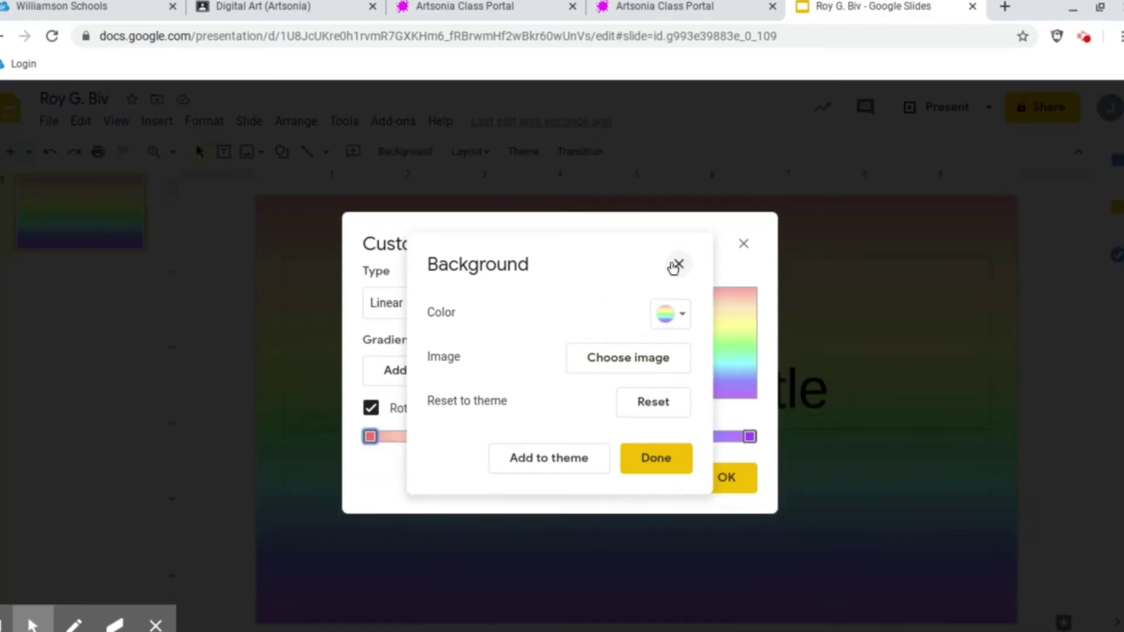
left_click(675, 265)
left_click(462, 304)
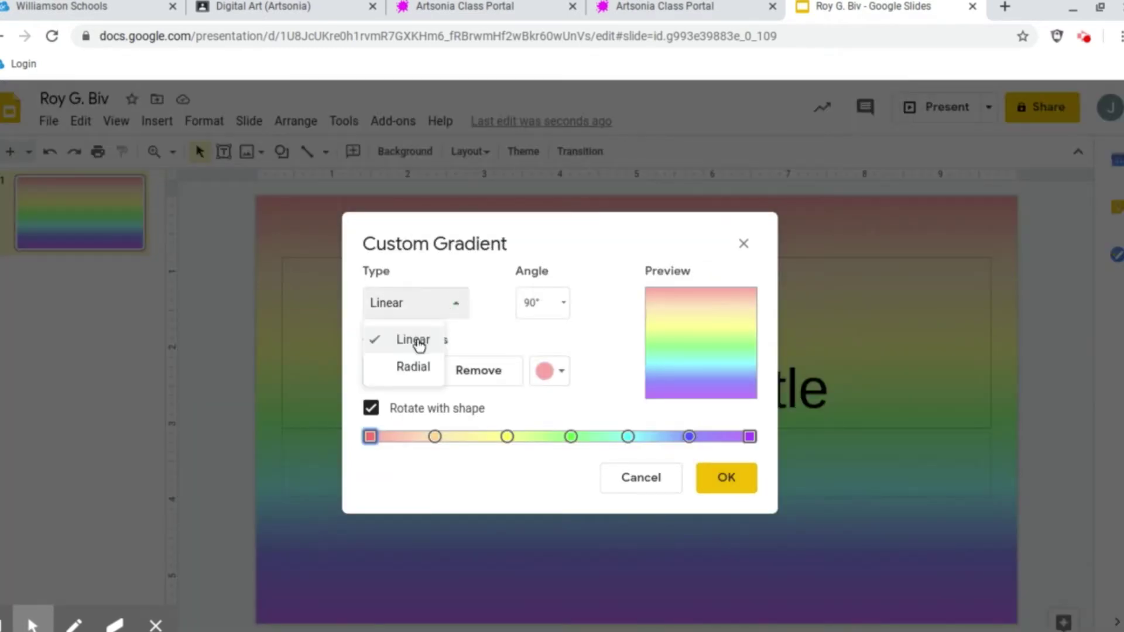
left_click(413, 366)
left_click(432, 319)
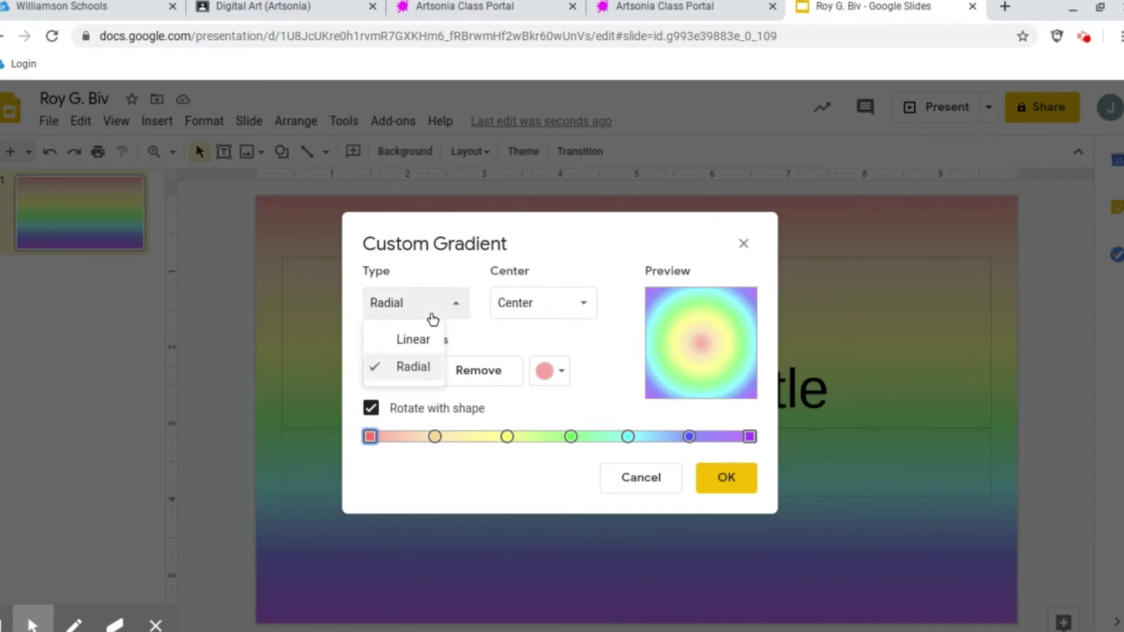
left_click(413, 340)
Set the gradient angle to 45° after trying 180° and 90°, and apply it
left_click(540, 302)
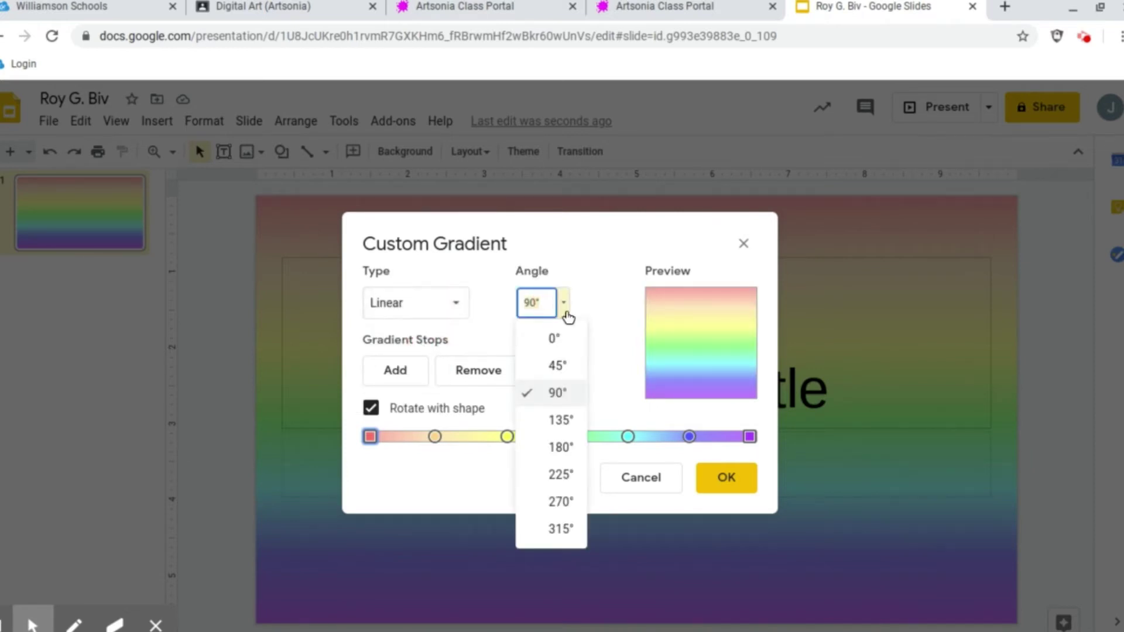
left_click(566, 446)
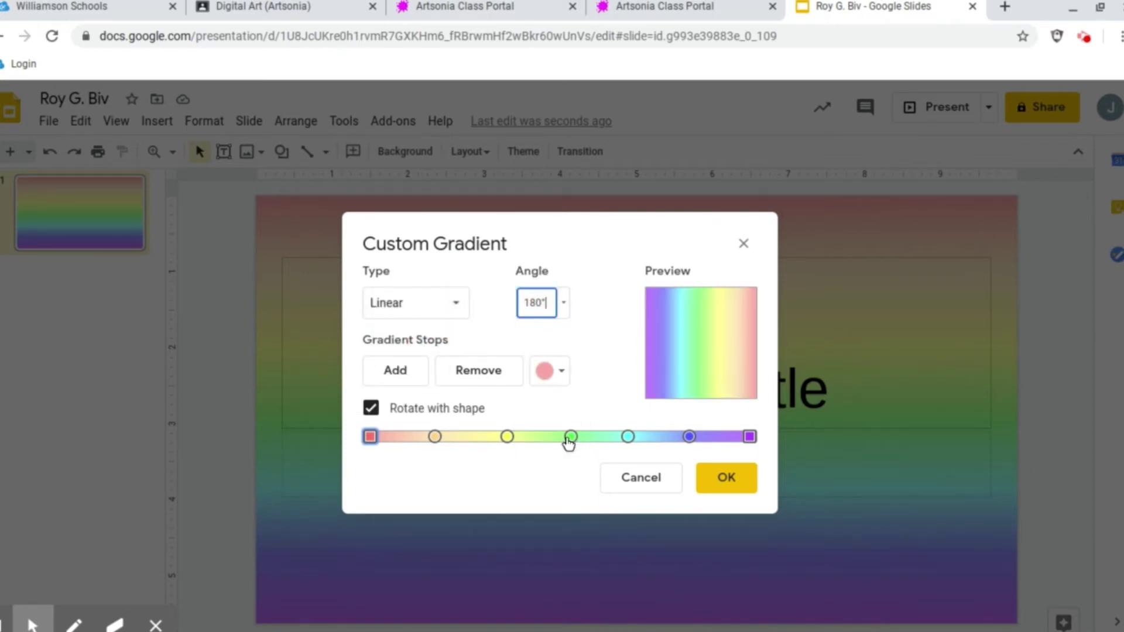
left_click(563, 303)
left_click(552, 394)
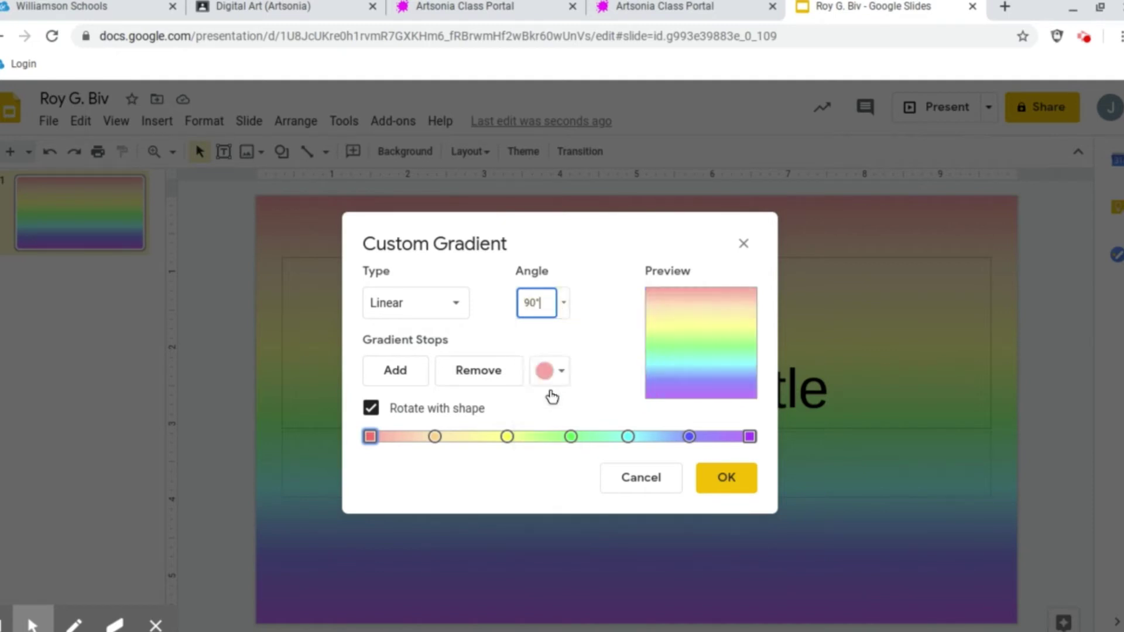
left_click(564, 306)
left_click(553, 364)
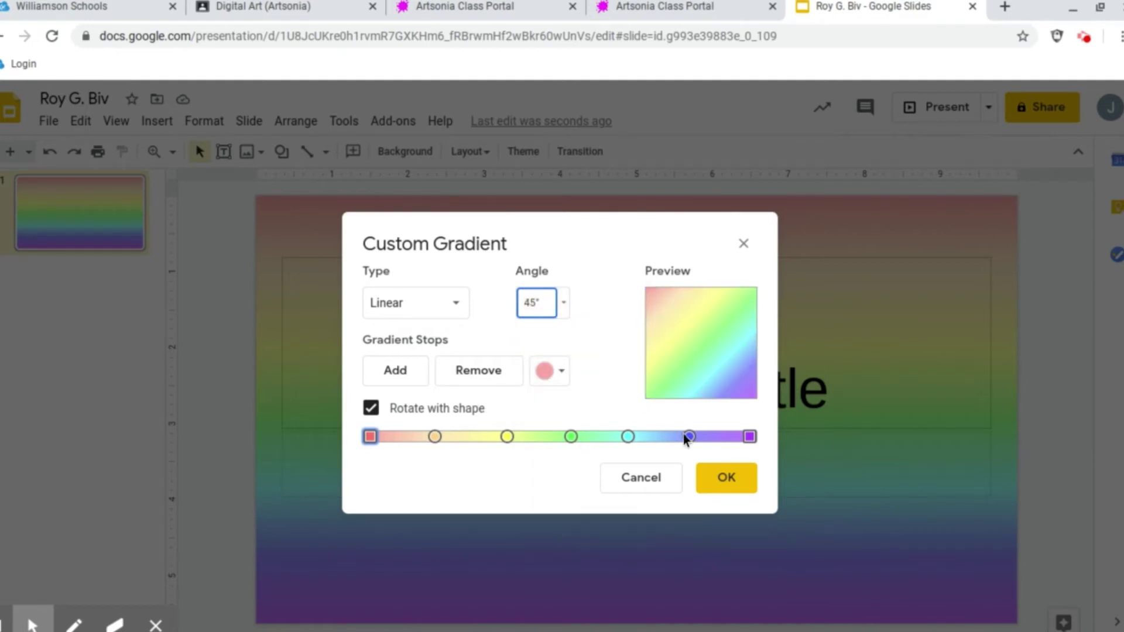
left_click(719, 476)
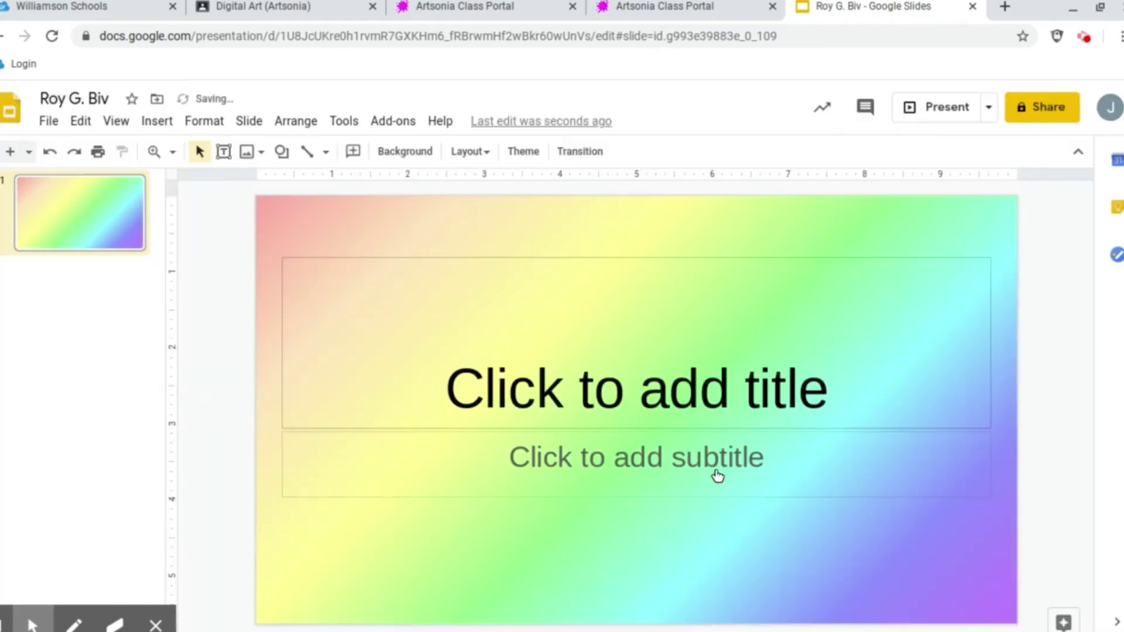
Resize the Roy G. Biv title text to 120 pt and nudge its box up slightly
left_click(543, 382)
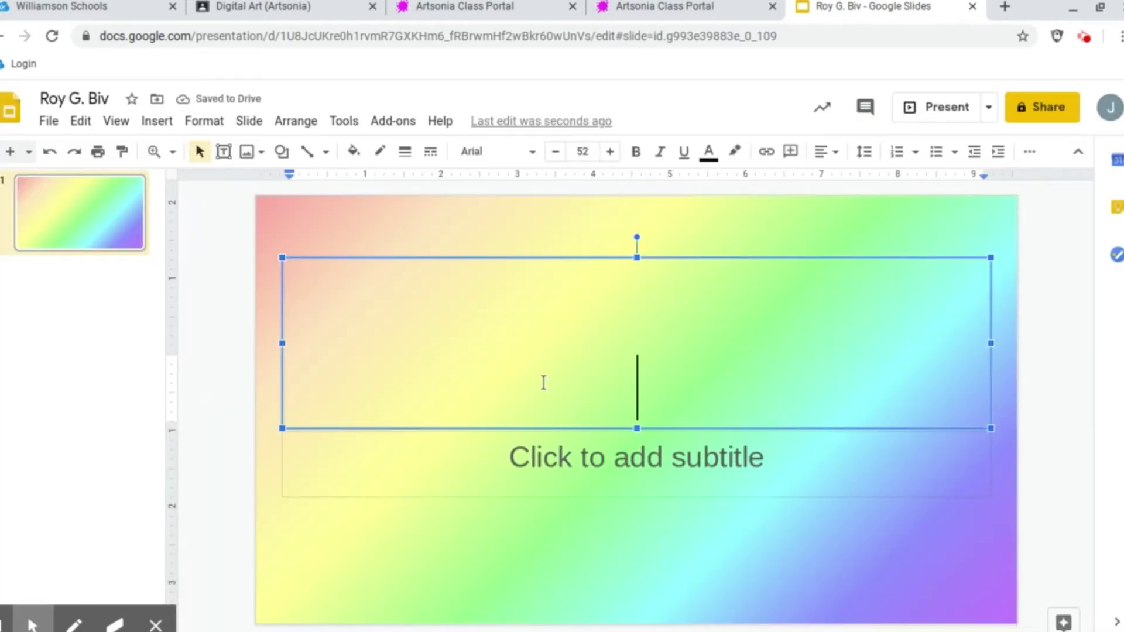
type("Roy G.")
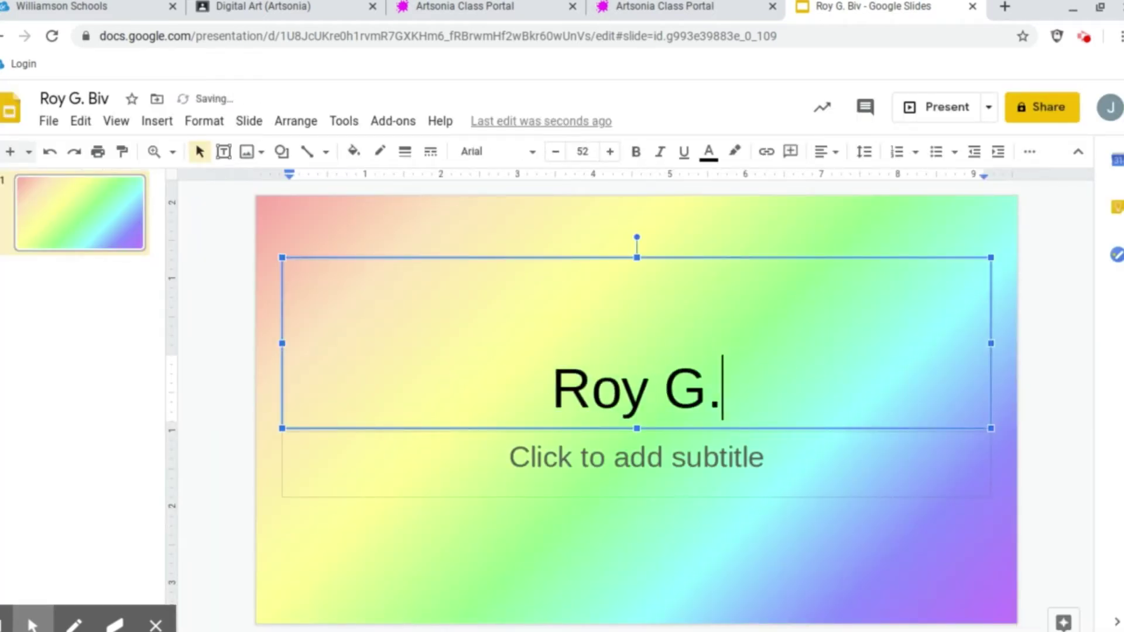
type(" Biv")
key("ctrl+a")
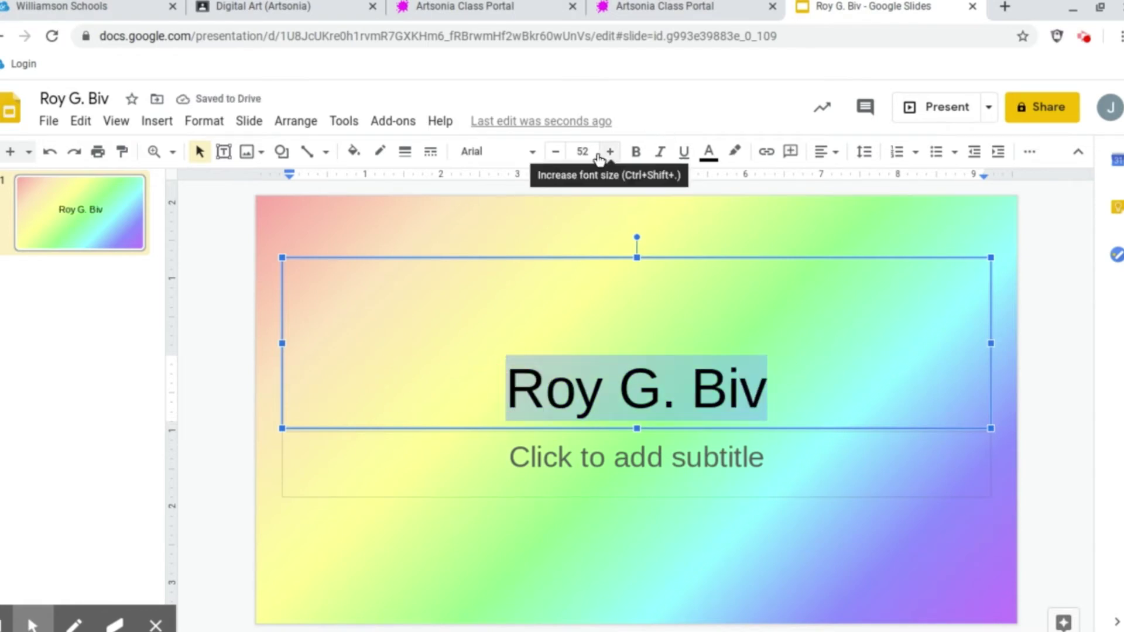
left_click(588, 151)
type("200")
key("Return")
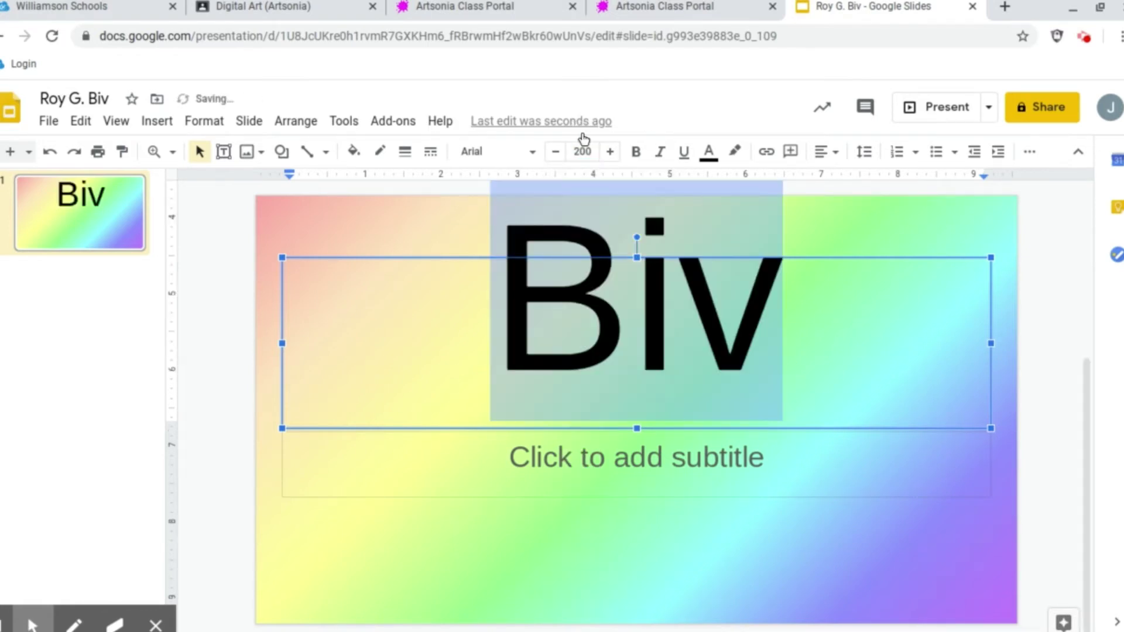
left_click(585, 145)
type("180")
key("Return")
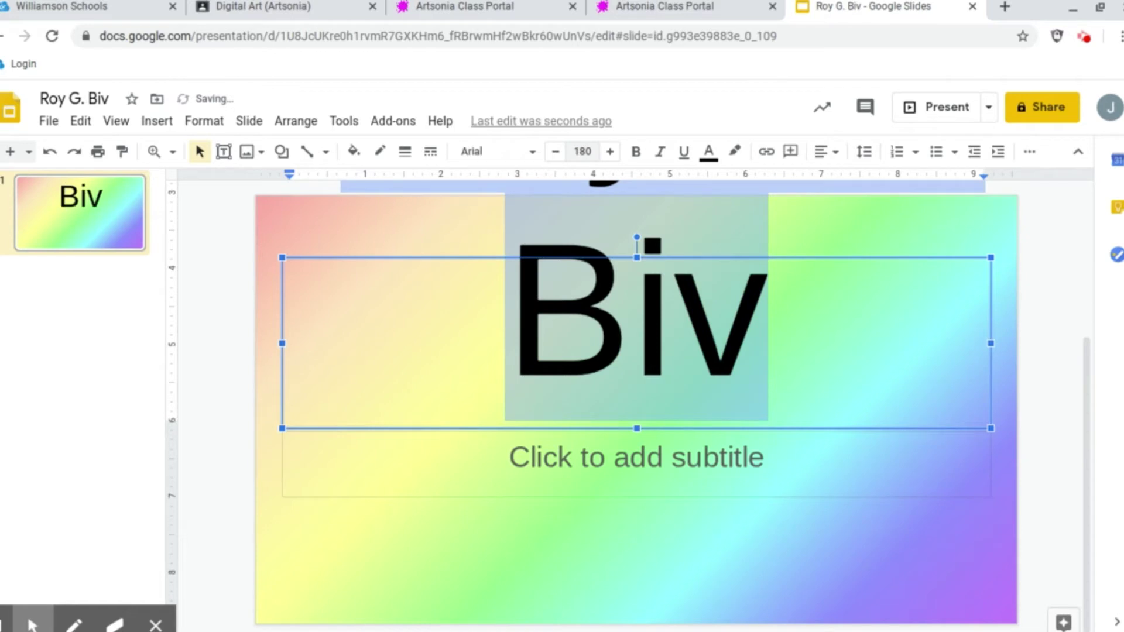
left_click(582, 151)
type("120")
key("Return")
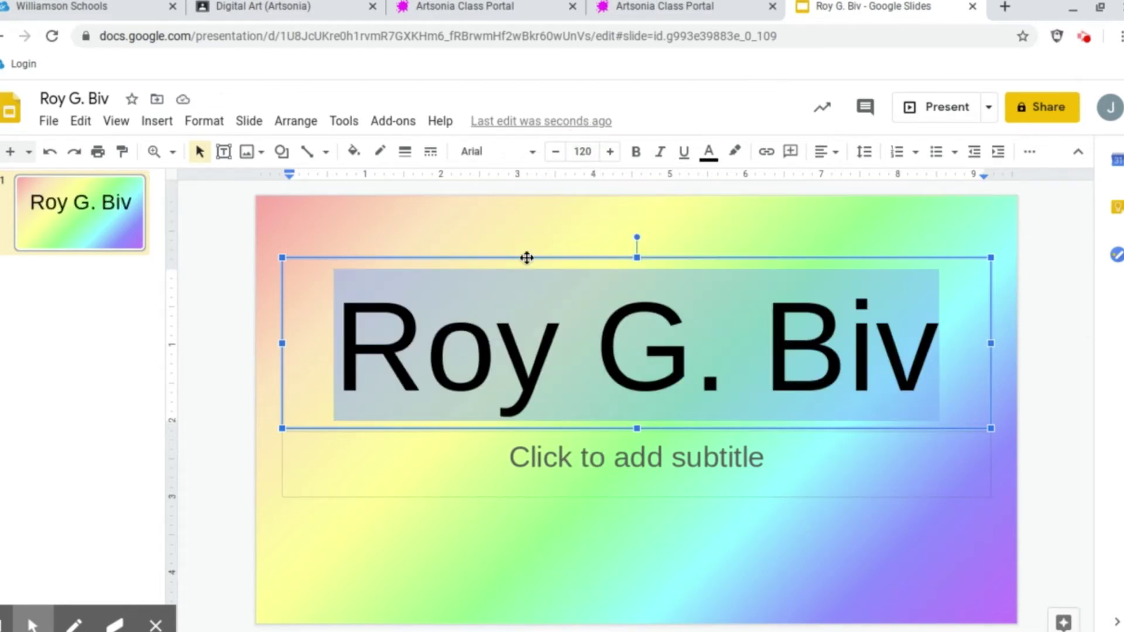
left_click_drag(527, 258, 534, 246)
left_click(494, 498)
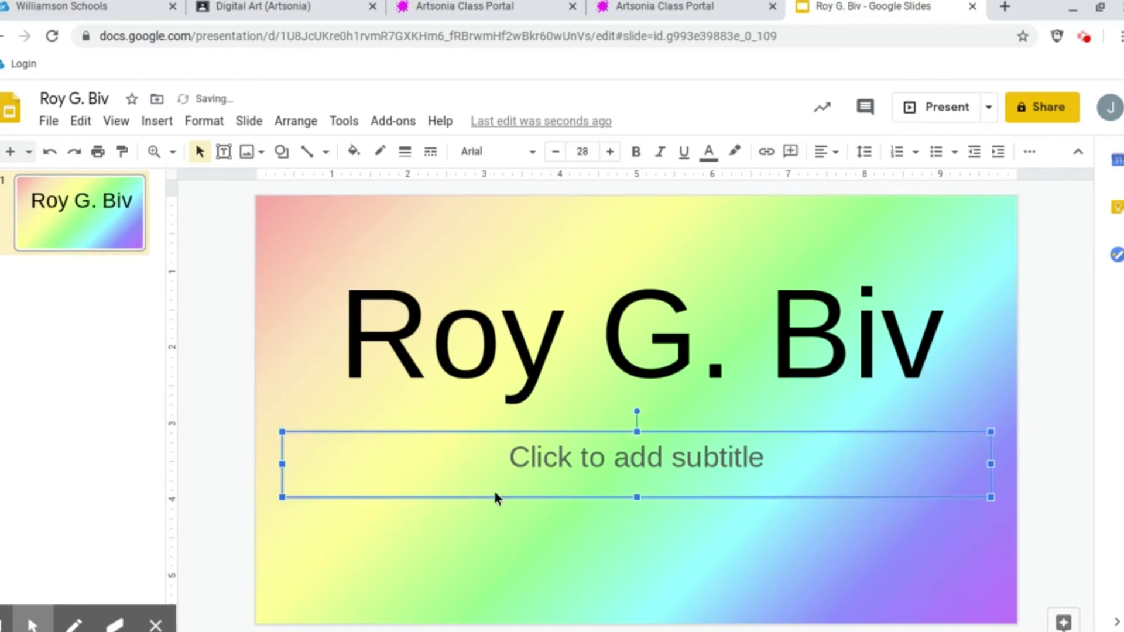
Move the title to the slide's middle and change its font from Lobster to Playfair Display
left_click(492, 381)
left_click(503, 321)
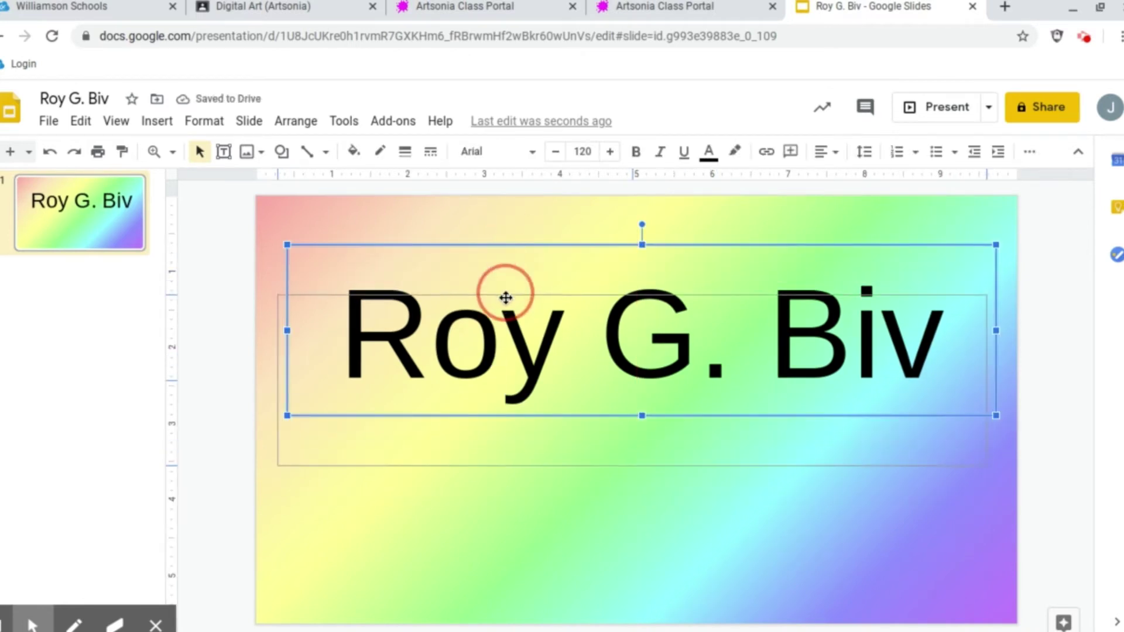
left_click_drag(513, 243, 509, 320)
triple_click(516, 391)
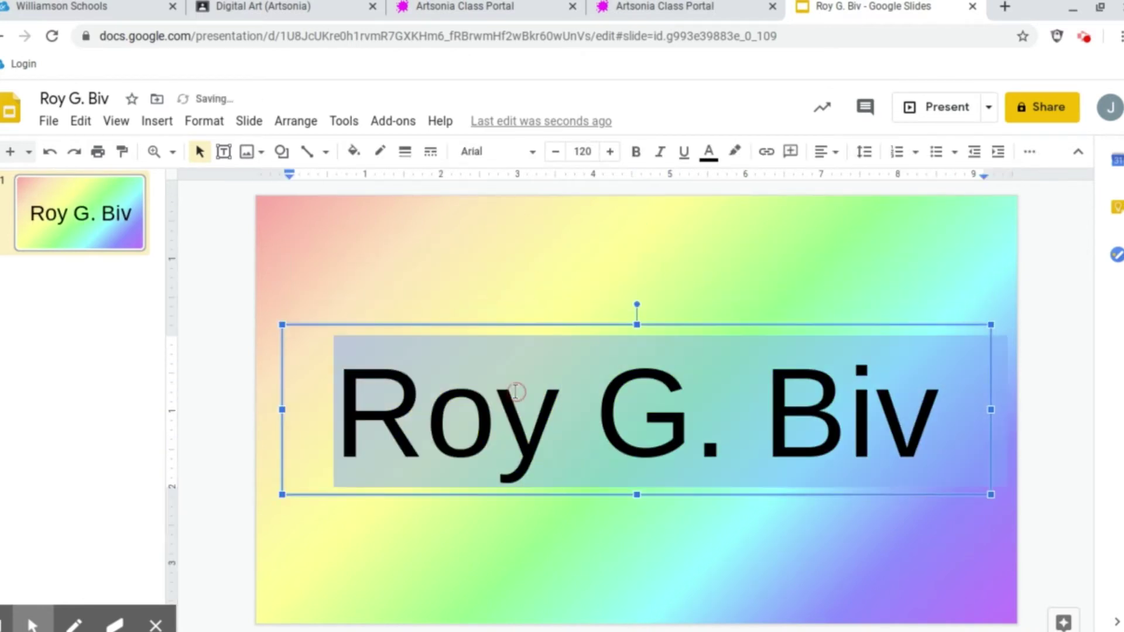
left_click(538, 156)
left_click(513, 252)
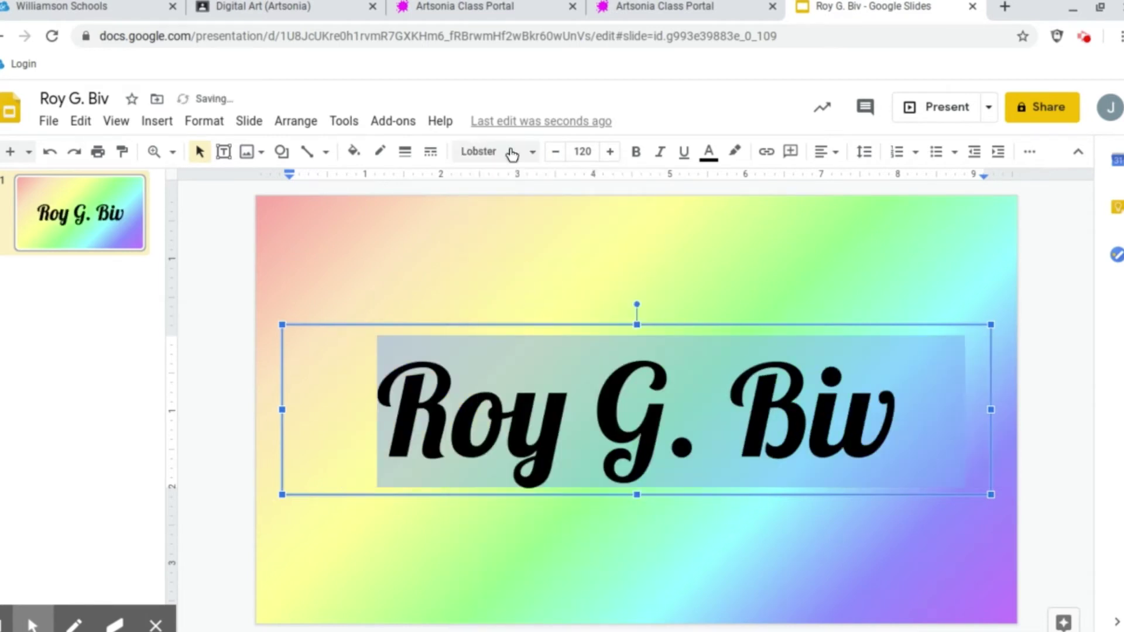
left_click(512, 154)
scroll(534, 476, "down", 3)
scroll(537, 474, "down", 2)
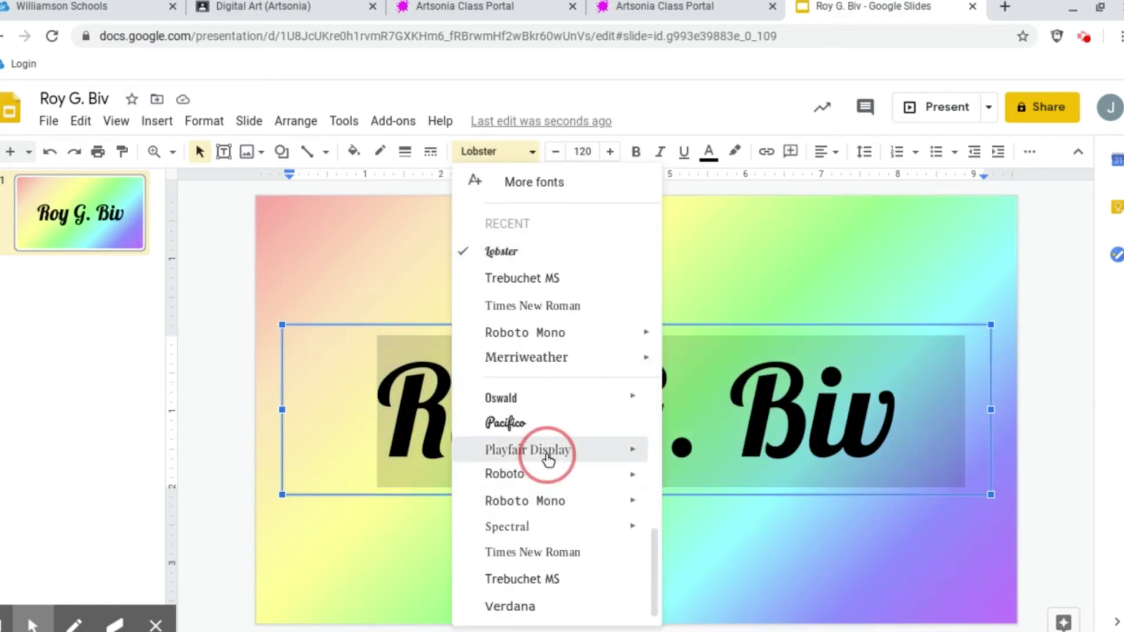
left_click(549, 460)
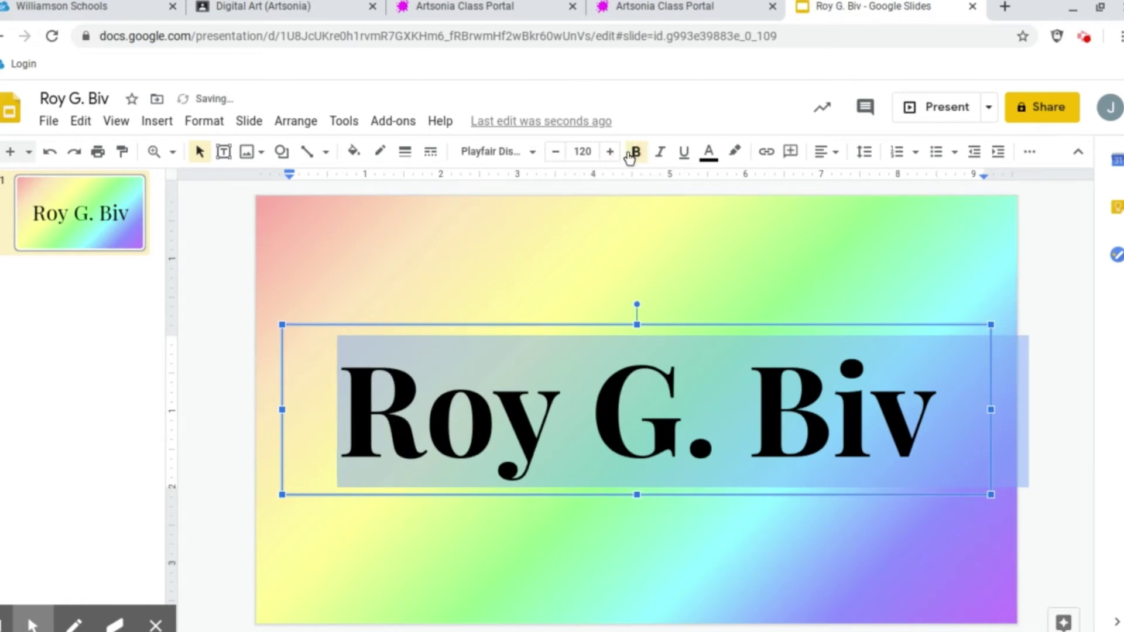
left_click(523, 208)
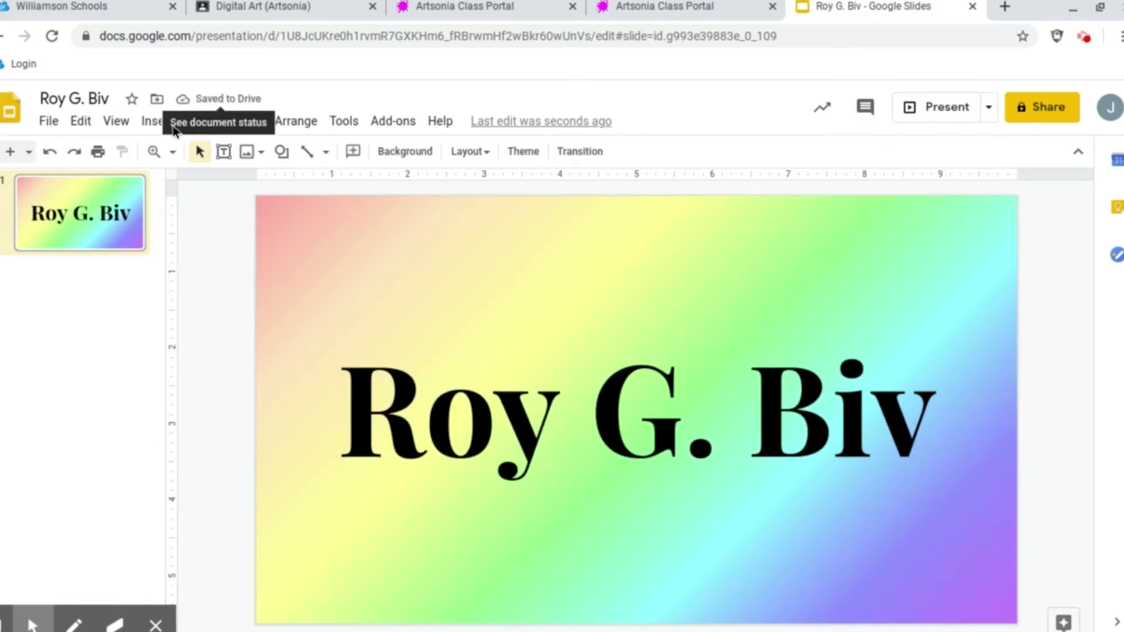
left_click(158, 122)
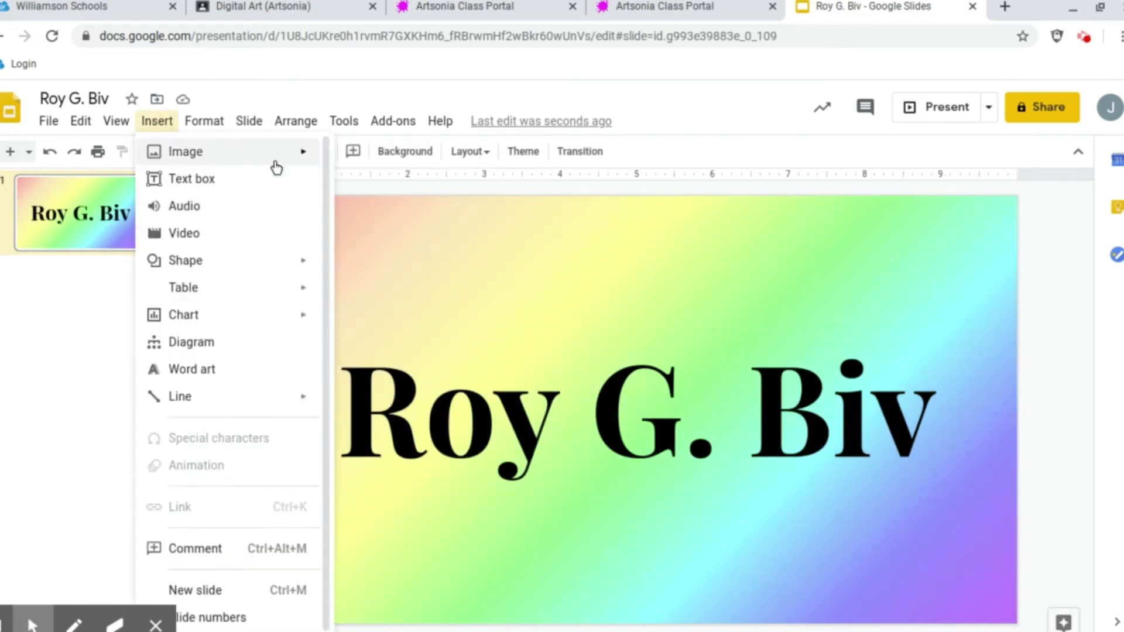
Insert a 'cloud png transparent free' web image, shrink it, and place it top-left
mouse_move(185, 151)
left_click(409, 186)
type("cloud png transparent")
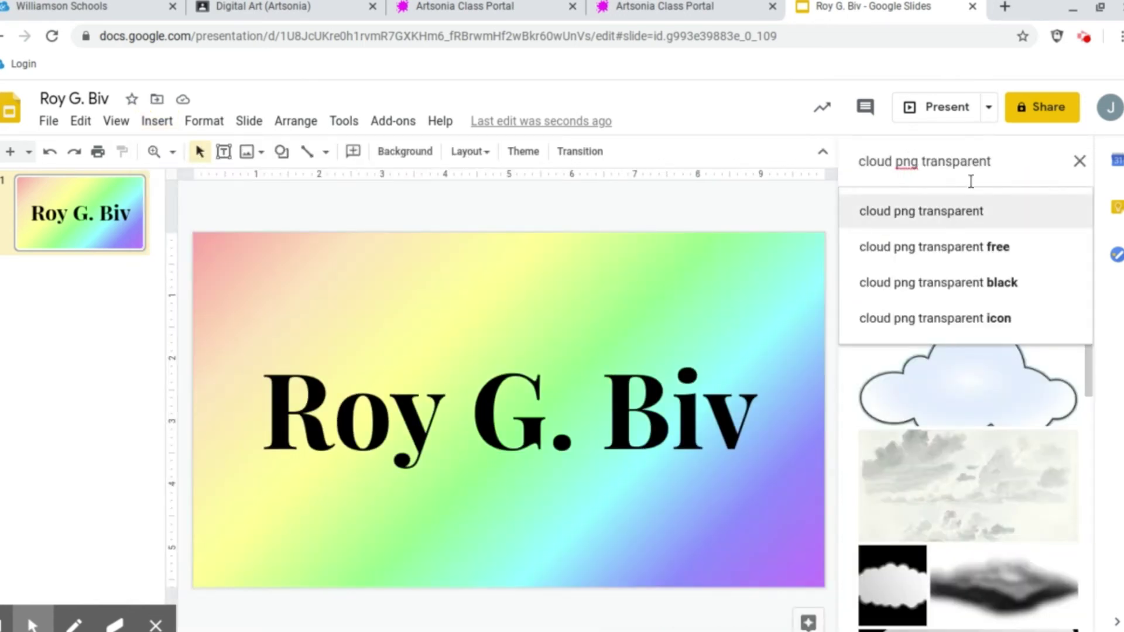
left_click(937, 247)
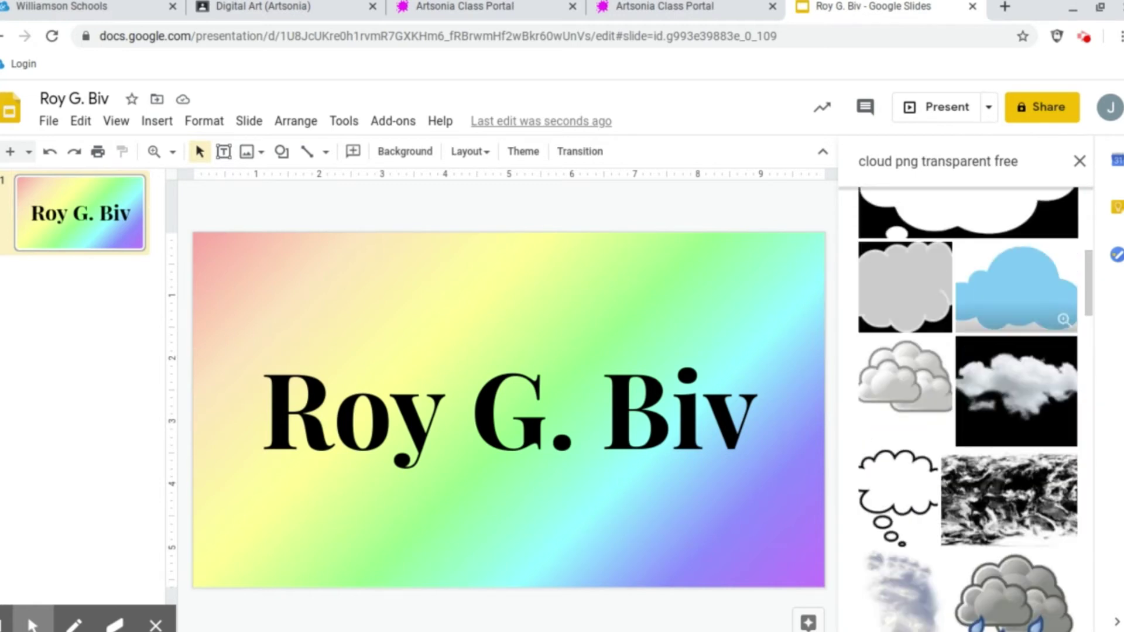
left_click(977, 264)
left_click_drag(890, 270, 668, 263)
left_click_drag(427, 414, 166, 509)
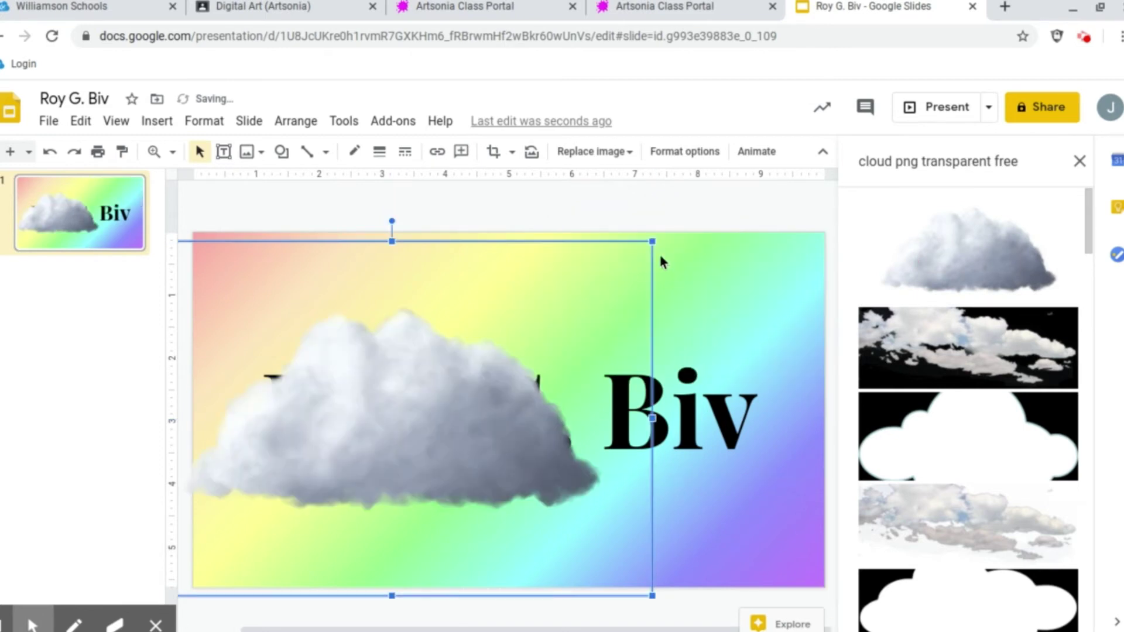
mouse_move(652, 241)
left_mouse_down()
mouse_move(542, 350)
mouse_move(351, 430)
left_mouse_up()
mouse_move(307, 527)
left_mouse_down()
mouse_move(276, 413)
mouse_move(323, 292)
left_mouse_up()
Copy the top-left cloud and paste copies above the title's middle
left_click(318, 283)
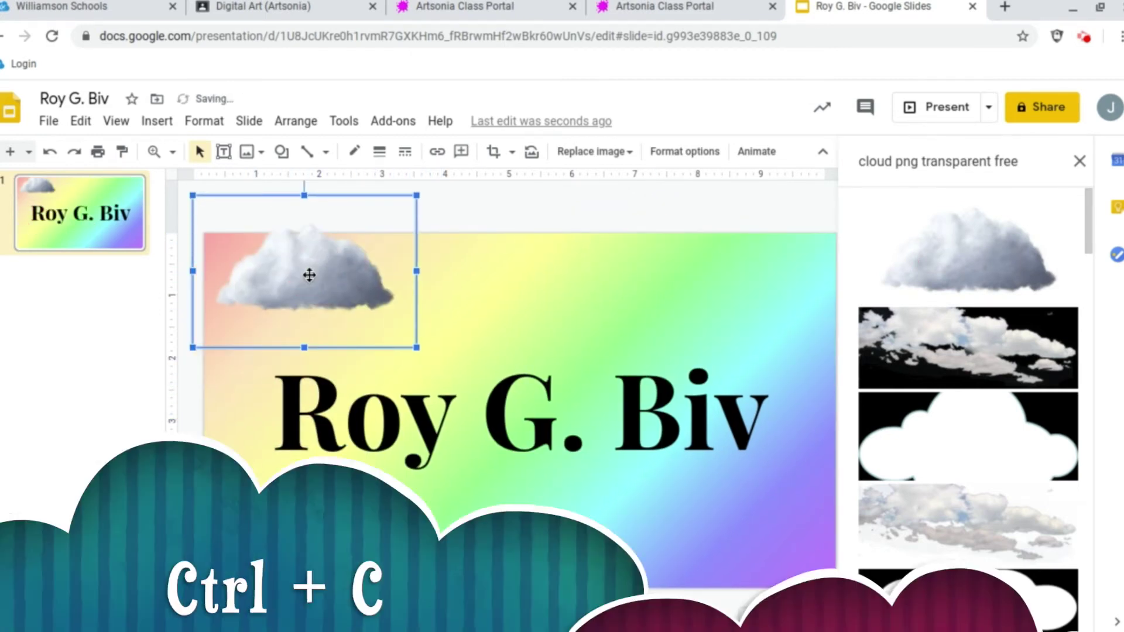
key("ctrl+c")
key("ctrl+v")
mouse_move(326, 283)
left_mouse_down()
mouse_move(489, 339)
mouse_move(527, 336)
mouse_move(659, 459)
left_mouse_up()
key("ctrl+v")
right_click(659, 459)
left_click(639, 469)
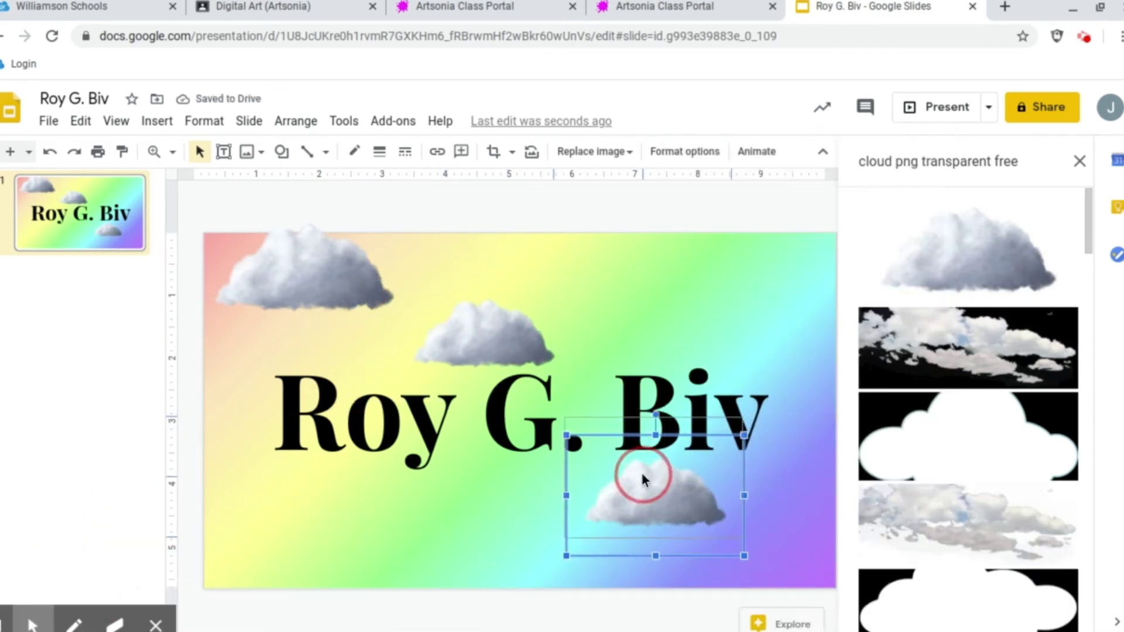
Add more cloud copies at the top right and lower left, then duplicate the slide
right_click(646, 469)
left_click(482, 422)
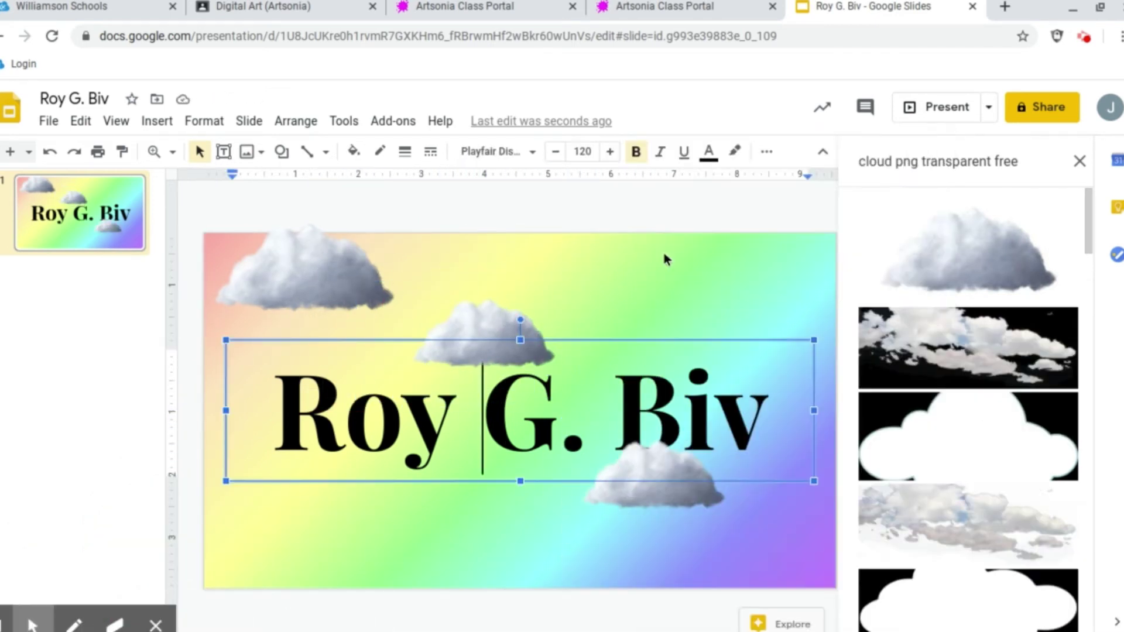
key("ctrl+v")
left_click_drag(538, 337, 755, 251)
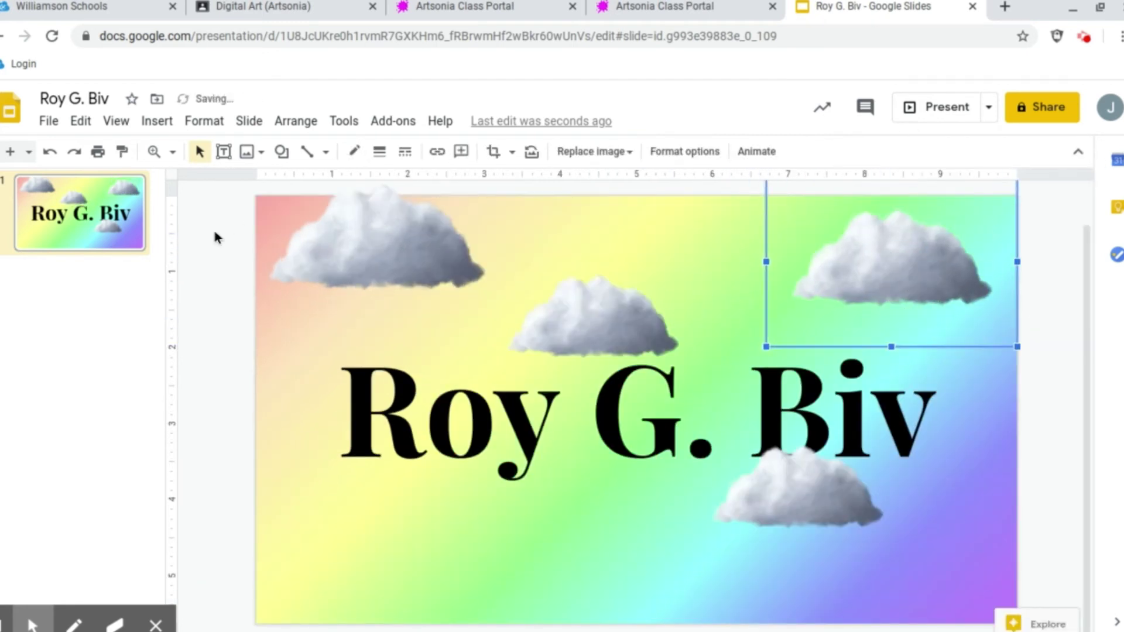
left_click(614, 377)
left_click_drag(614, 376, 483, 495)
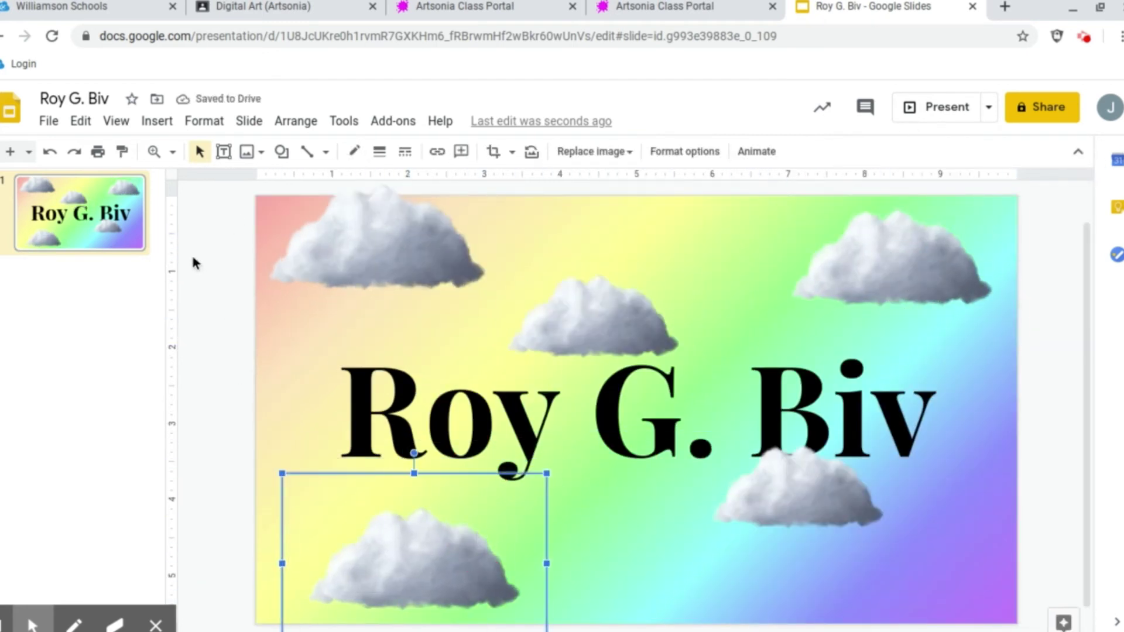
left_click(84, 203)
key("ctrl+d")
left_click_drag(340, 395, 425, 395)
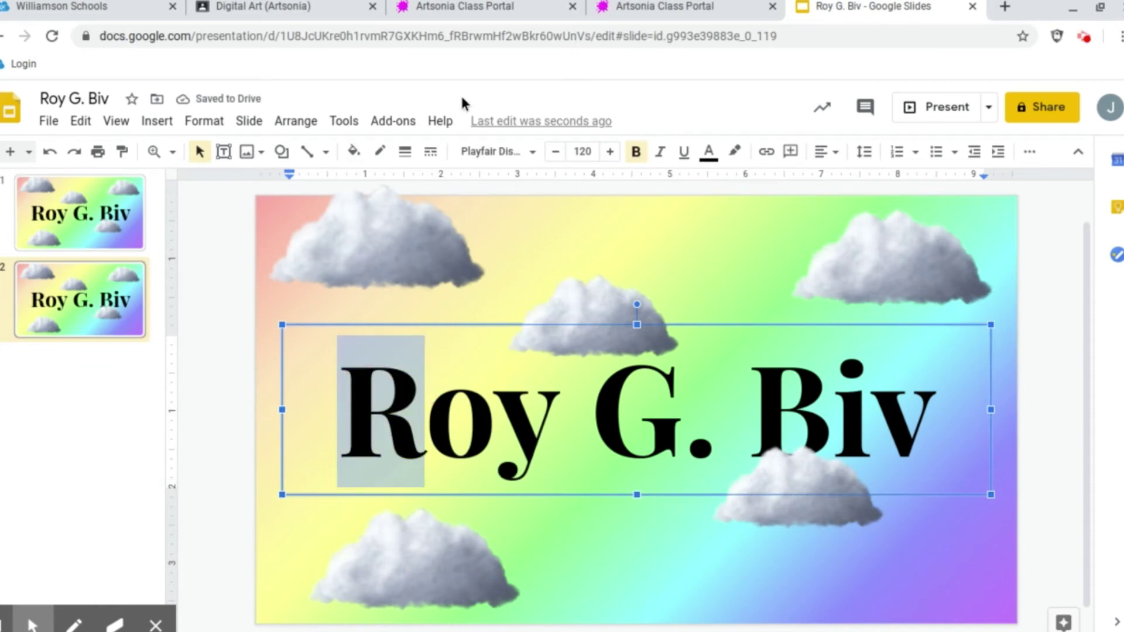
Colour the R red, select three clouds, and duplicate the slide
left_click(707, 151)
left_click(735, 207)
left_click(412, 223)
left_click(577, 304, "shift")
left_click(891, 259, "shift")
left_click(96, 339)
key("ctrl+d")
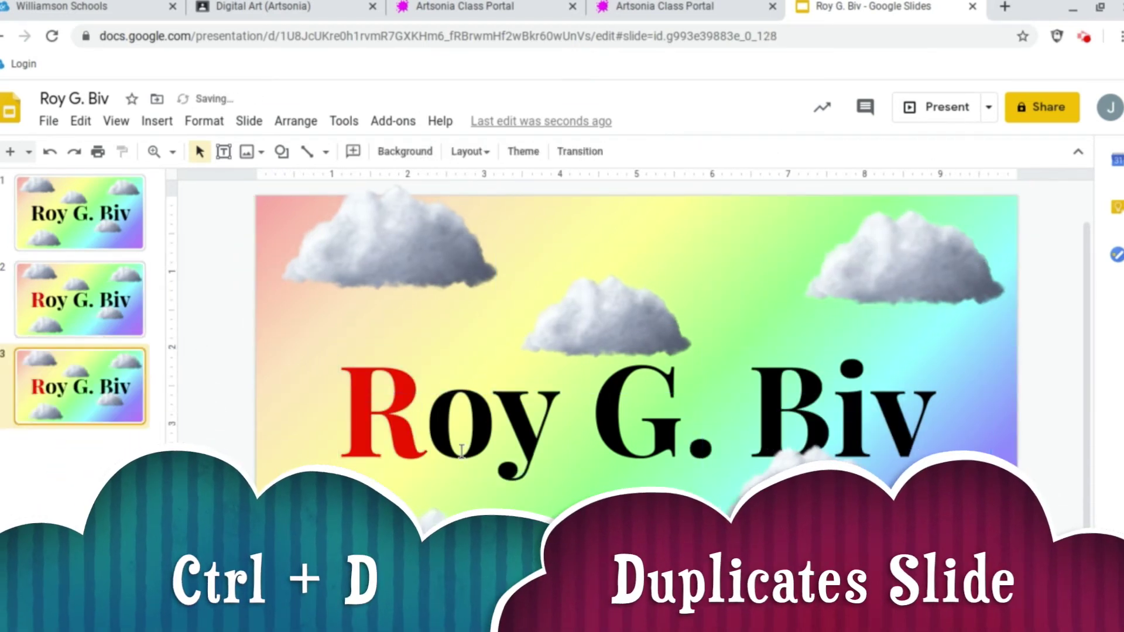
Colour the o orange and shift three clouds slightly right
left_click_drag(495, 433, 444, 433)
left_click(708, 151)
left_click(758, 207)
left_click(436, 231)
left_click(577, 305, "shift")
left_click(891, 258, "shift")
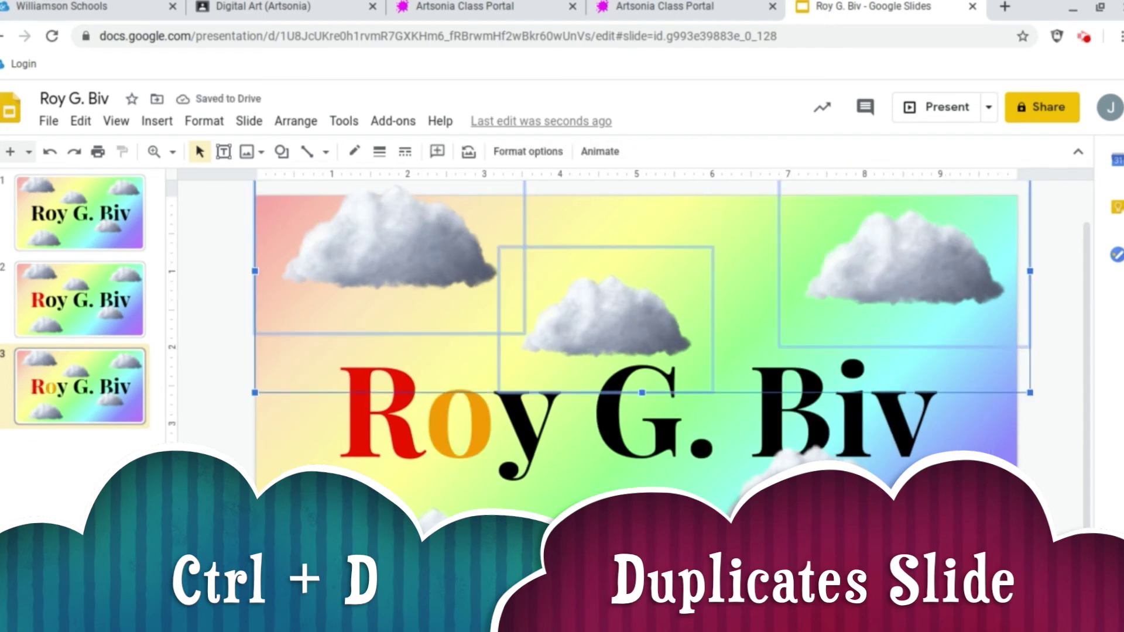
key("ctrl+d")
Move a cloud partly off the left edge and duplicate the slide
left_click(215, 413)
left_click(926, 289)
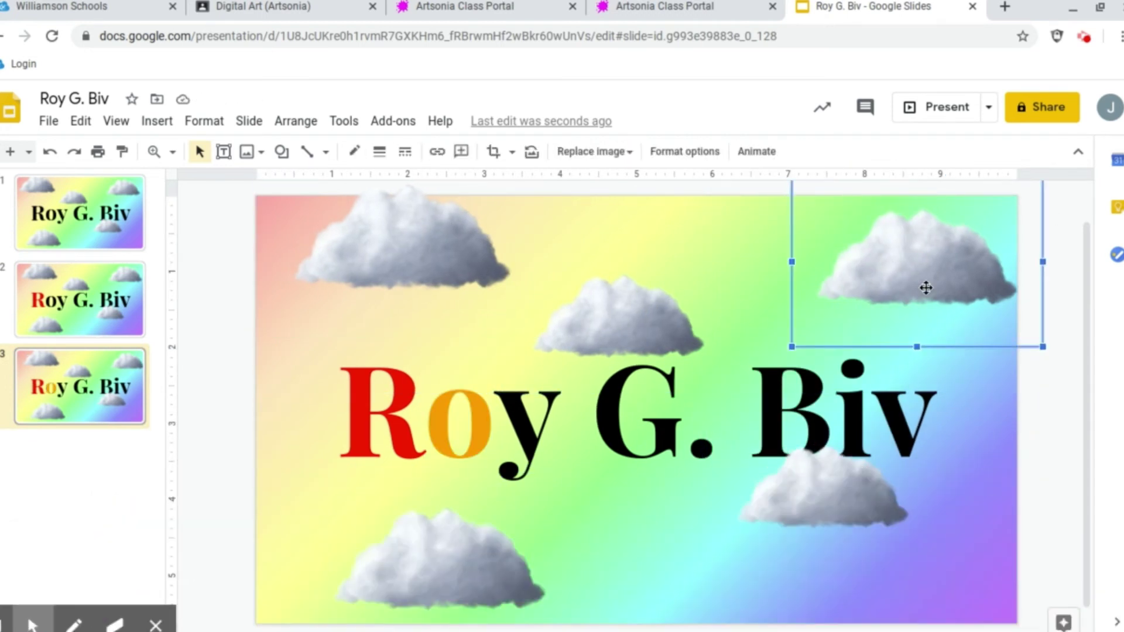
left_click_drag(274, 410, 248, 407)
left_click(92, 394)
key("ctrl+d")
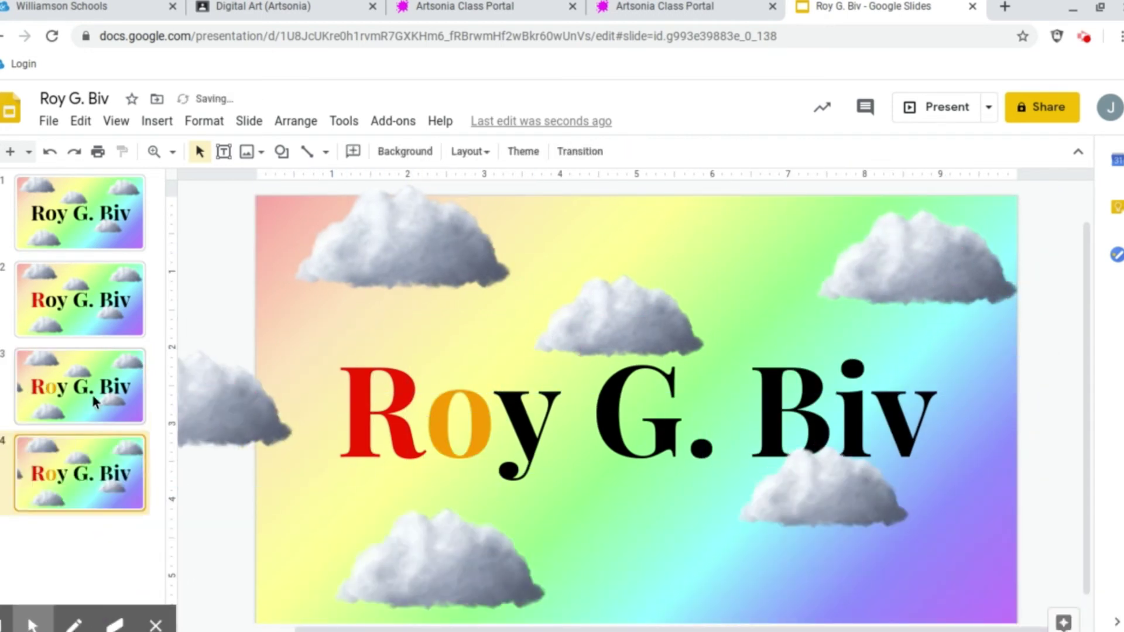
Colour the y yellow and select the group of clouds
left_click_drag(495, 428, 558, 428)
left_click(707, 151)
left_click(777, 207)
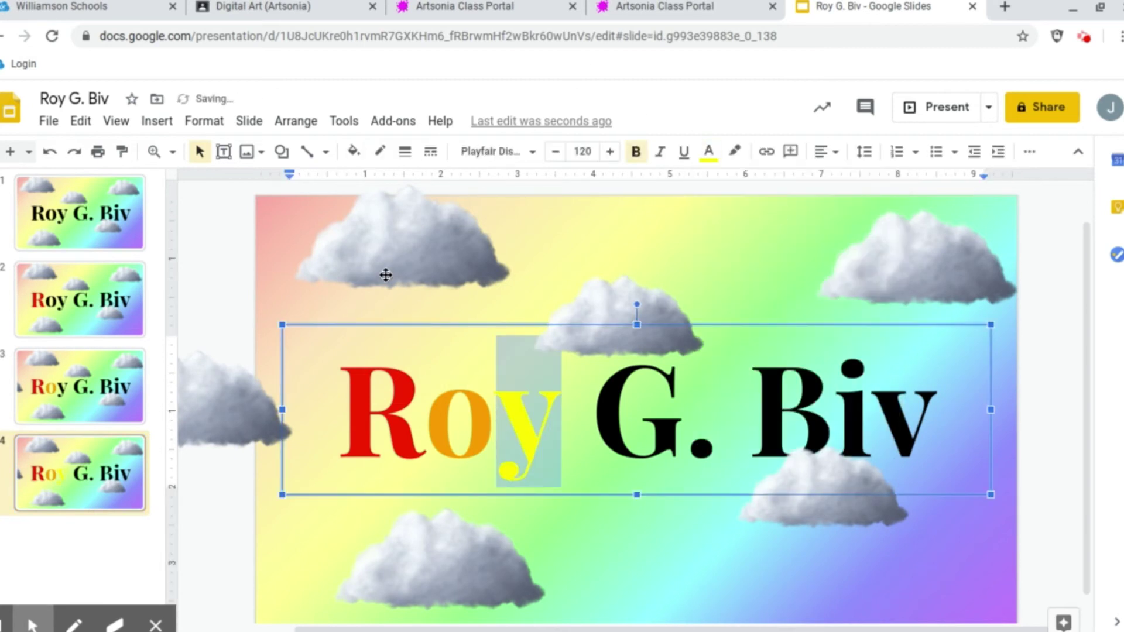
left_click_drag(737, 176, 253, 415)
left_click(946, 321, "shift")
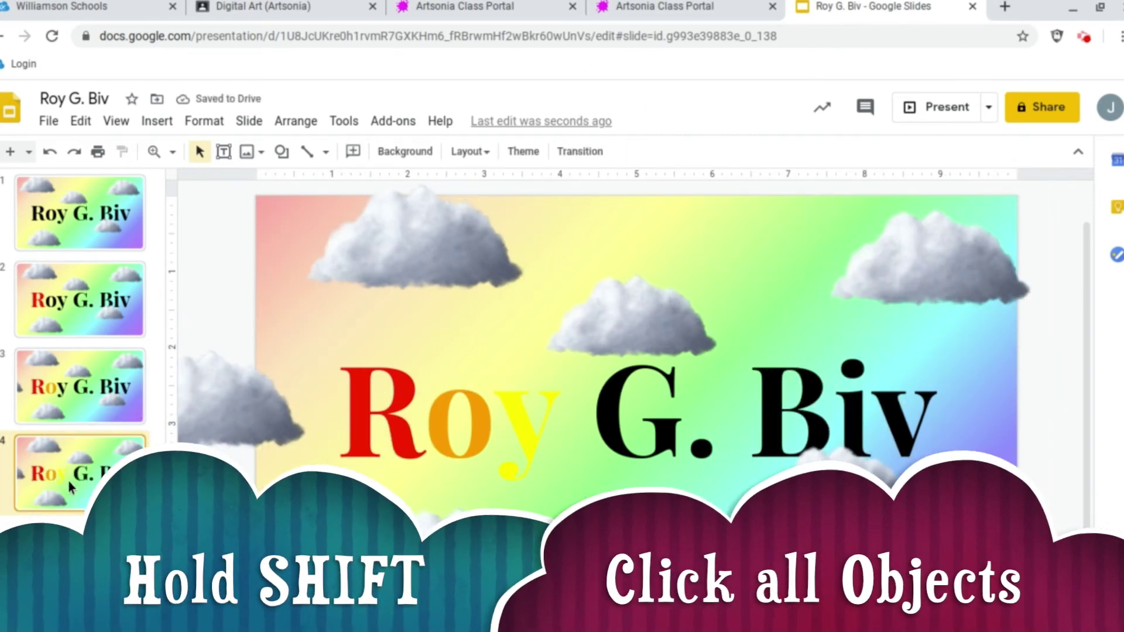
Colour G. dark green and select four of the clouds
left_click_drag(688, 394, 615, 413)
left_click(708, 151)
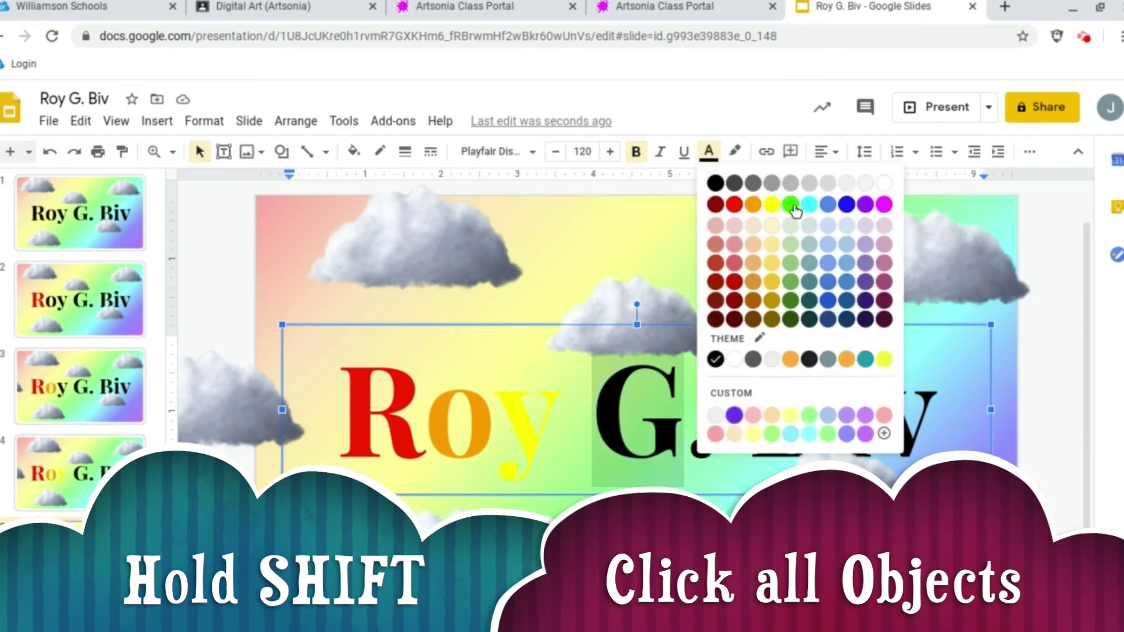
left_click(794, 305)
left_click(467, 261)
left_click(597, 316, "shift")
left_click(940, 264, "shift")
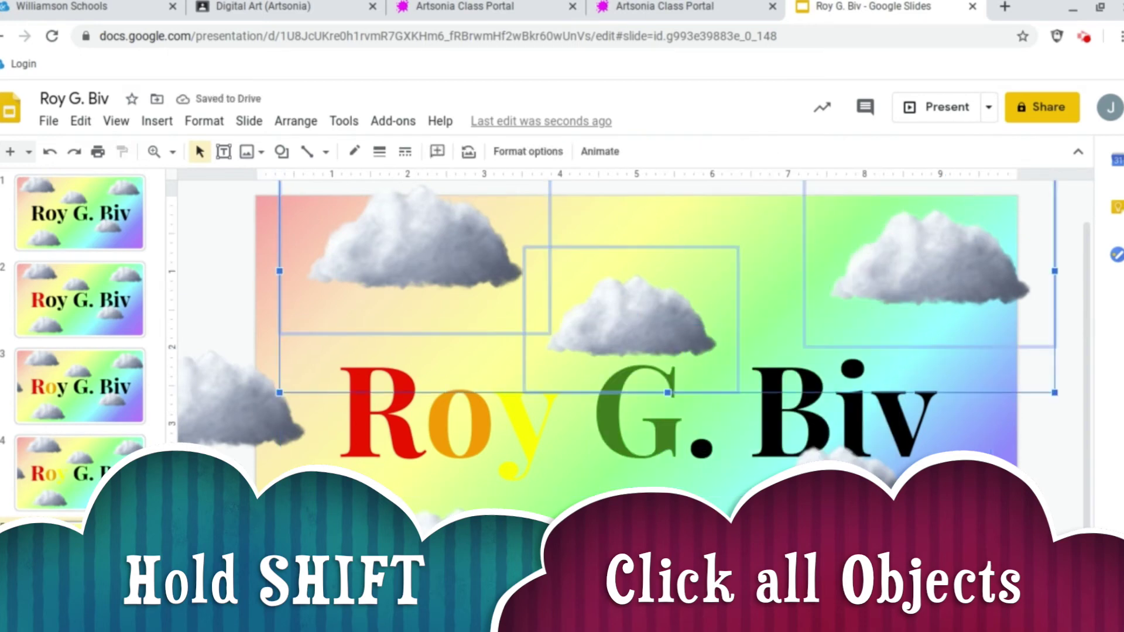
left_click(790, 457, "shift")
left_click(246, 400, "shift")
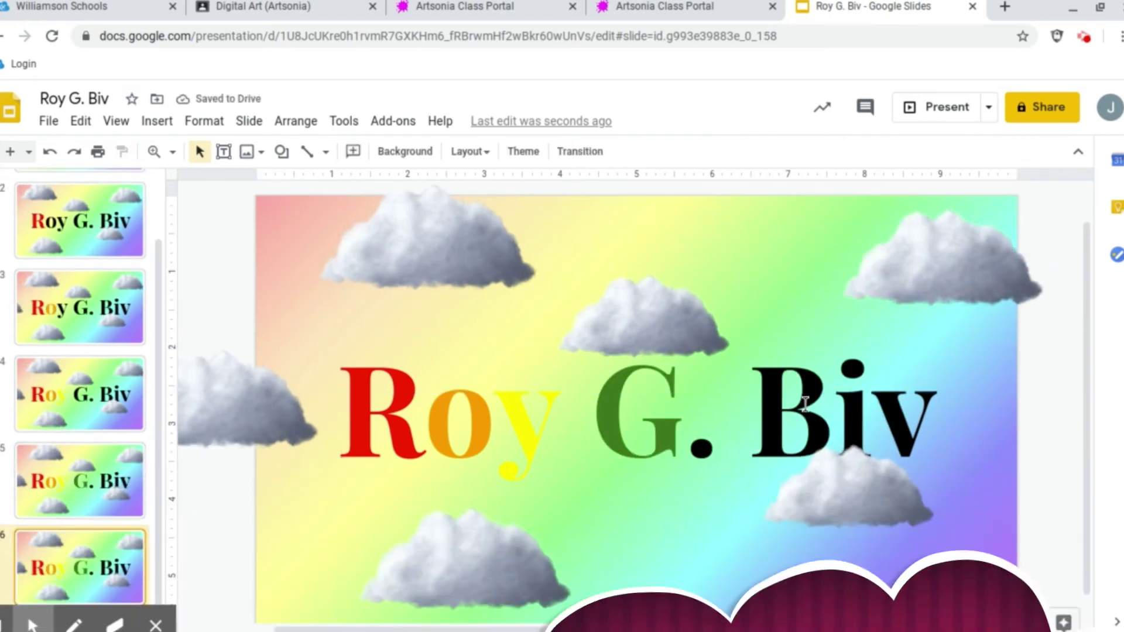
Select all six clouds and duplicate the slide
left_click(428, 237)
left_click(635, 293, "shift")
left_click(939, 259, "shift")
left_click(851, 486, "shift")
left_click(480, 568, "shift")
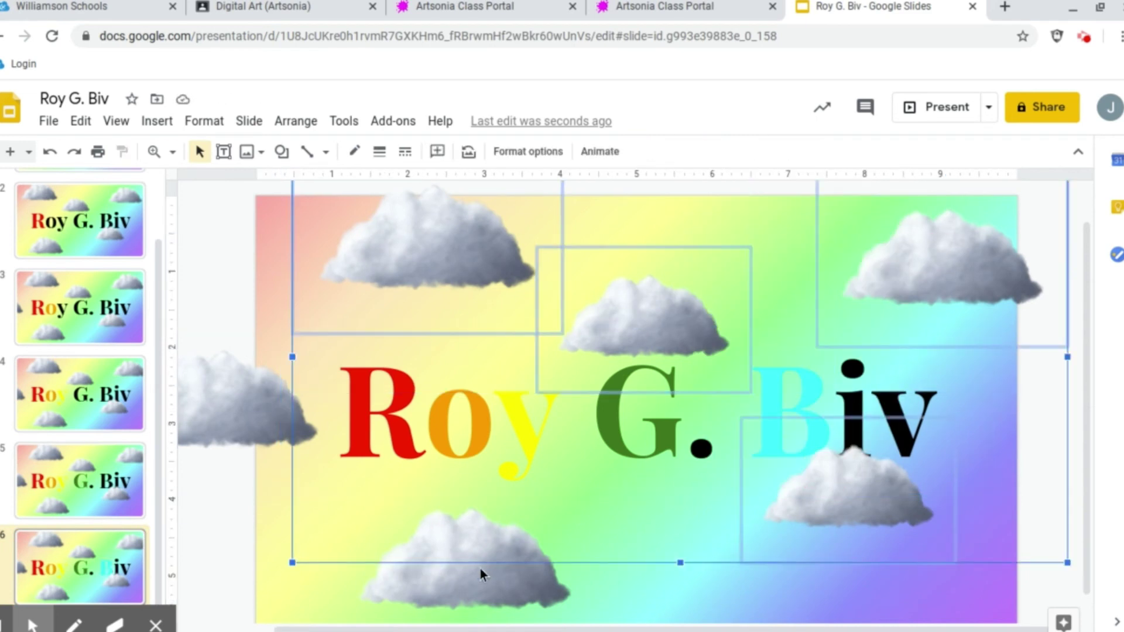
left_click(247, 399, "shift")
left_click(77, 530)
key("ctrl+d")
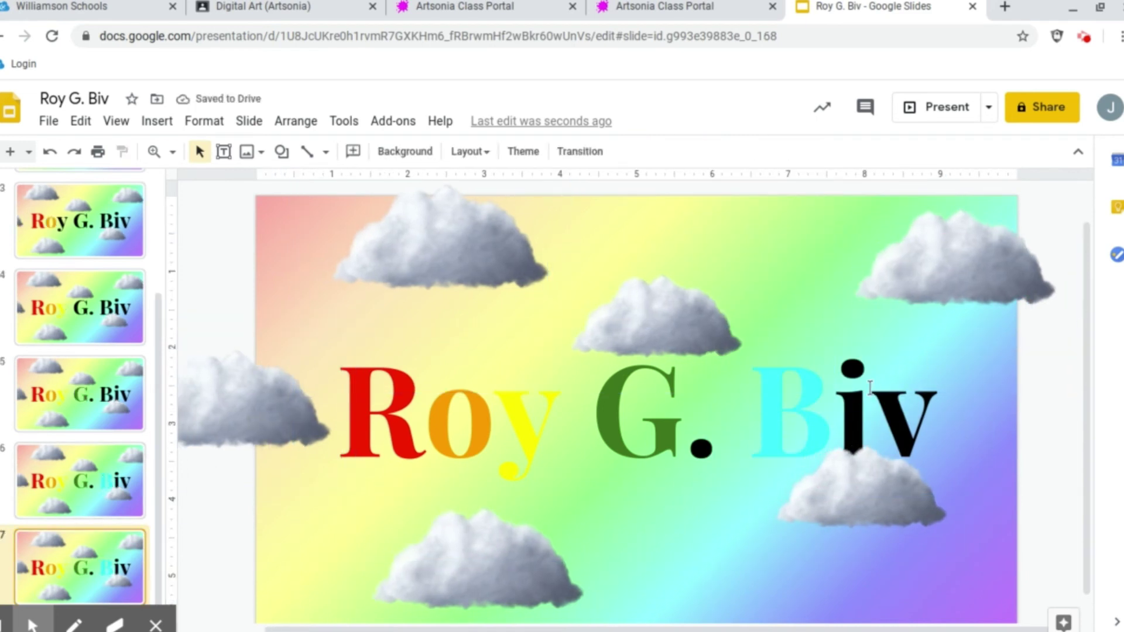
Colour the i in Biv a custom deep purple
left_click_drag(869, 387, 836, 387)
left_click(708, 152)
left_click(850, 207)
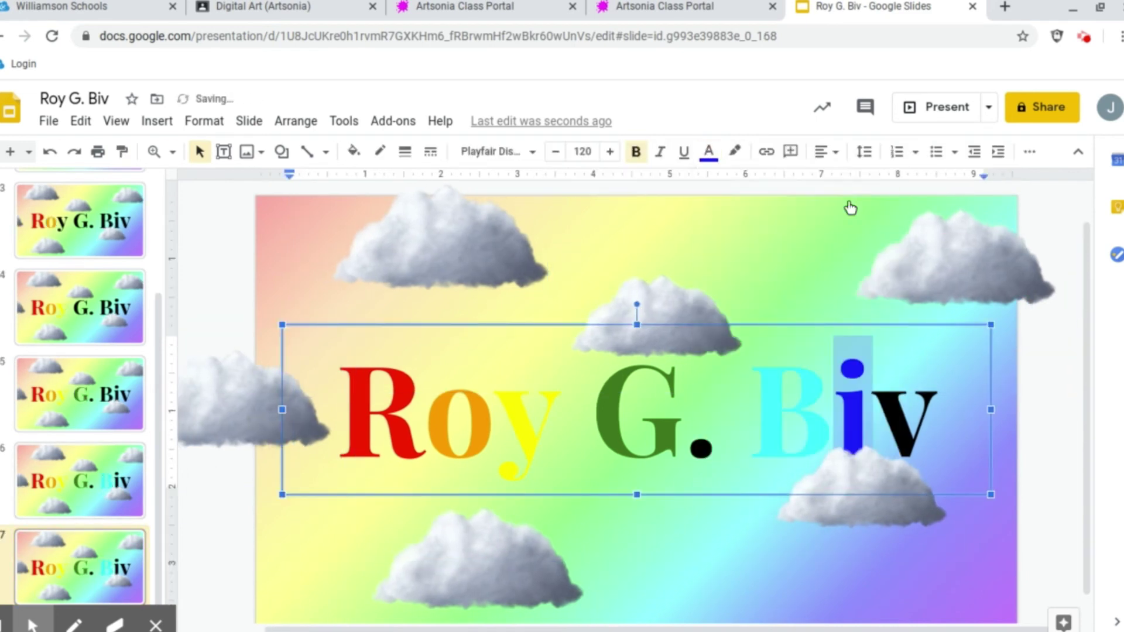
left_click(707, 151)
left_click(883, 432)
left_click(575, 286)
left_click(591, 439)
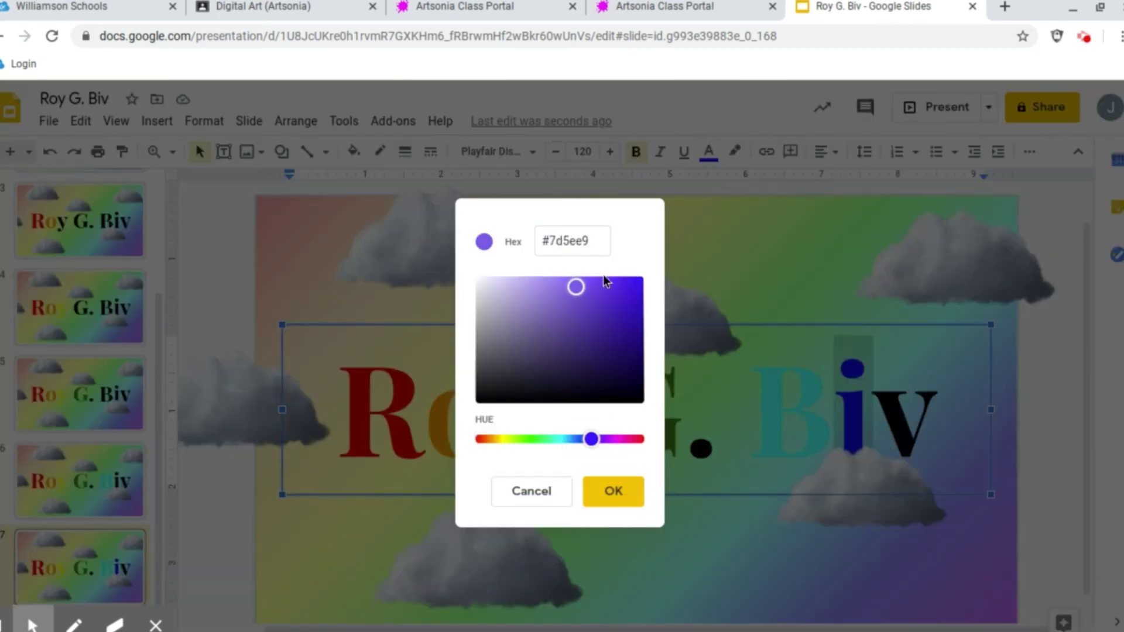
left_click(621, 284)
left_click(613, 492)
left_click(213, 412)
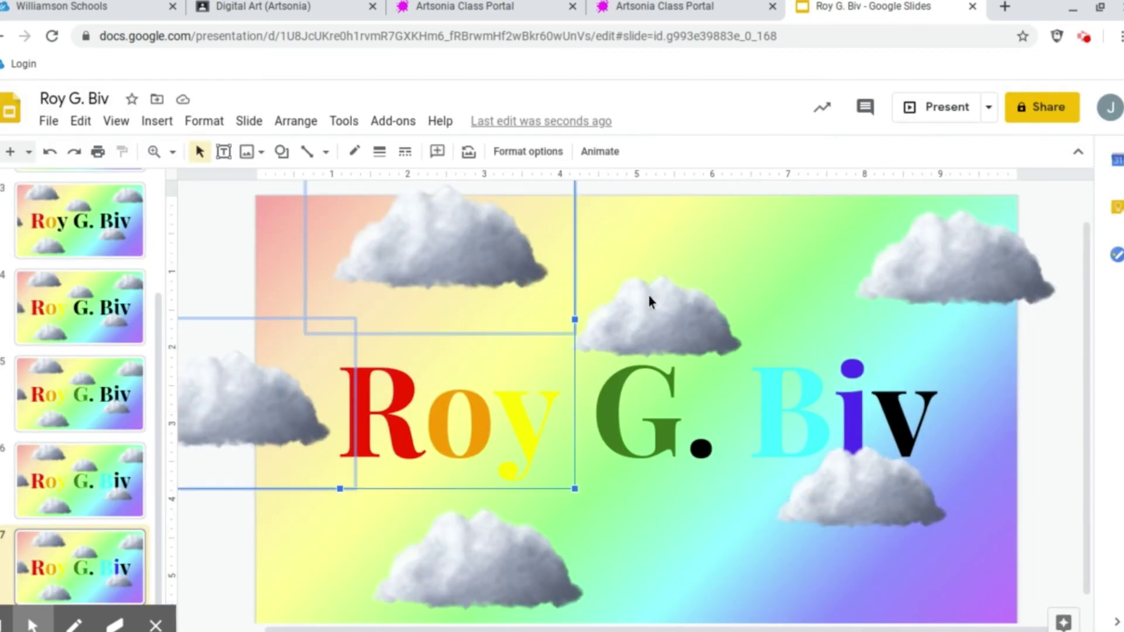
scroll(110, 507, "up", 3)
Duplicate the slide and colour the v in Biv purple
key("ctrl+d")
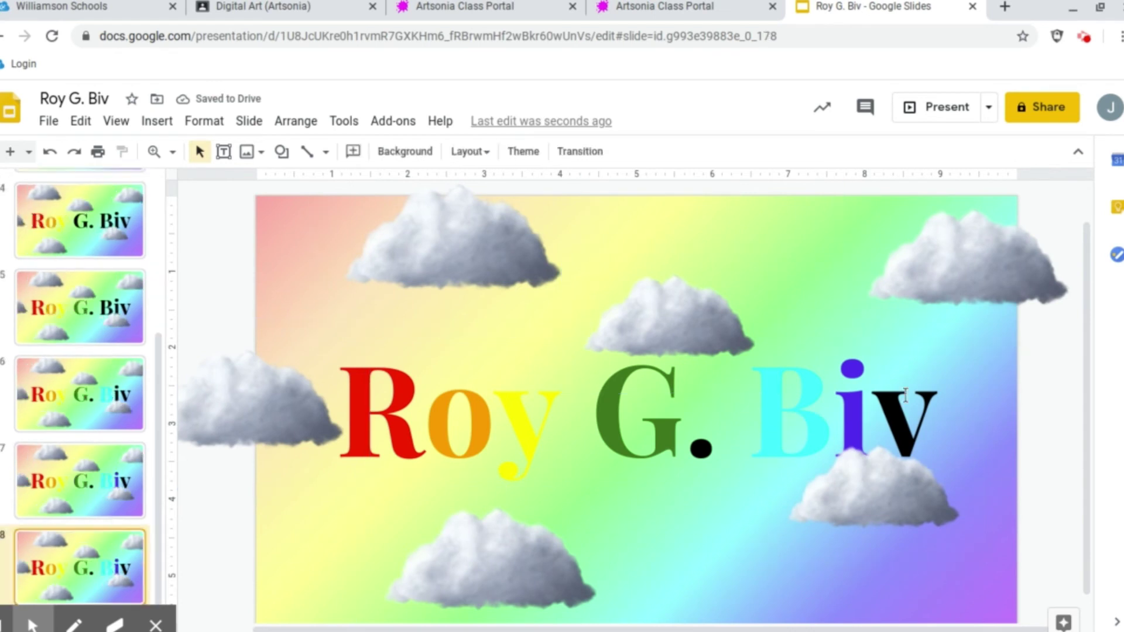
double_click(904, 413)
left_click(708, 151)
left_click(728, 432)
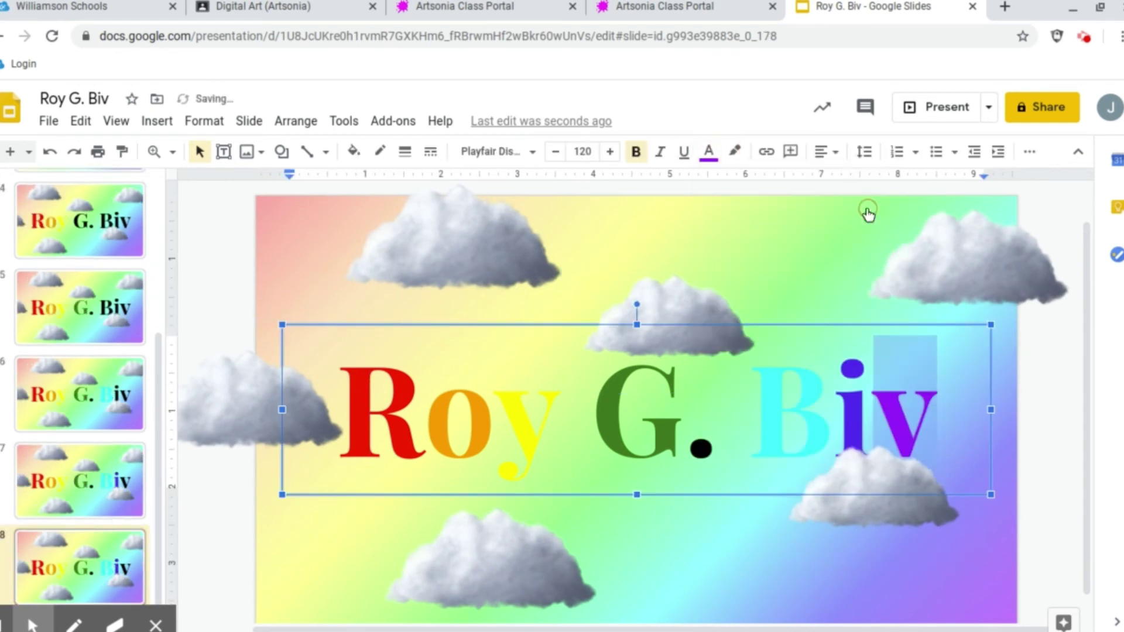
Nudge two clouds slightly right and duplicate the slide twice
left_click(978, 256)
left_click(863, 484, "shift")
left_click_drag(489, 246, 501, 246)
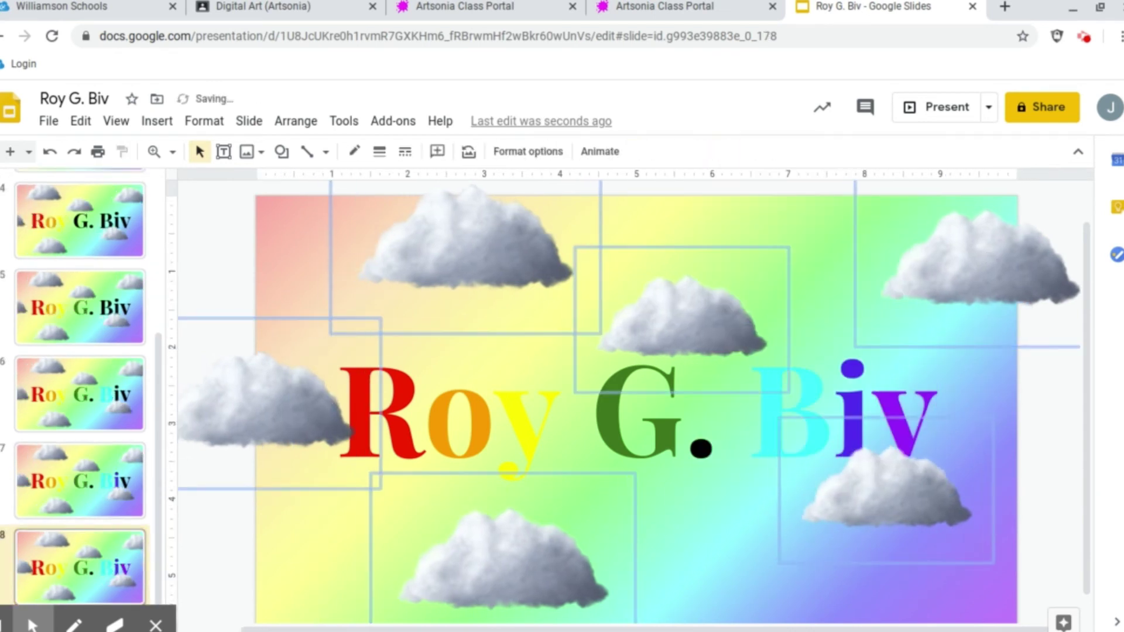
left_click(64, 565)
key("ctrl+d")
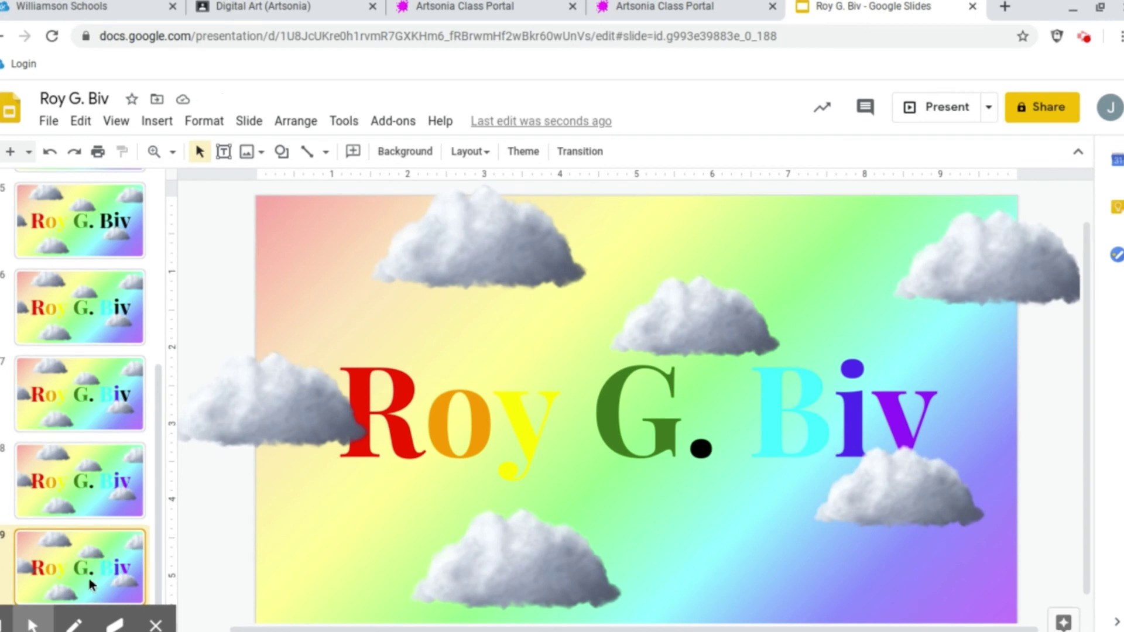
key("ctrl+d")
Set the end-slide title text to font size 50
left_click(427, 418)
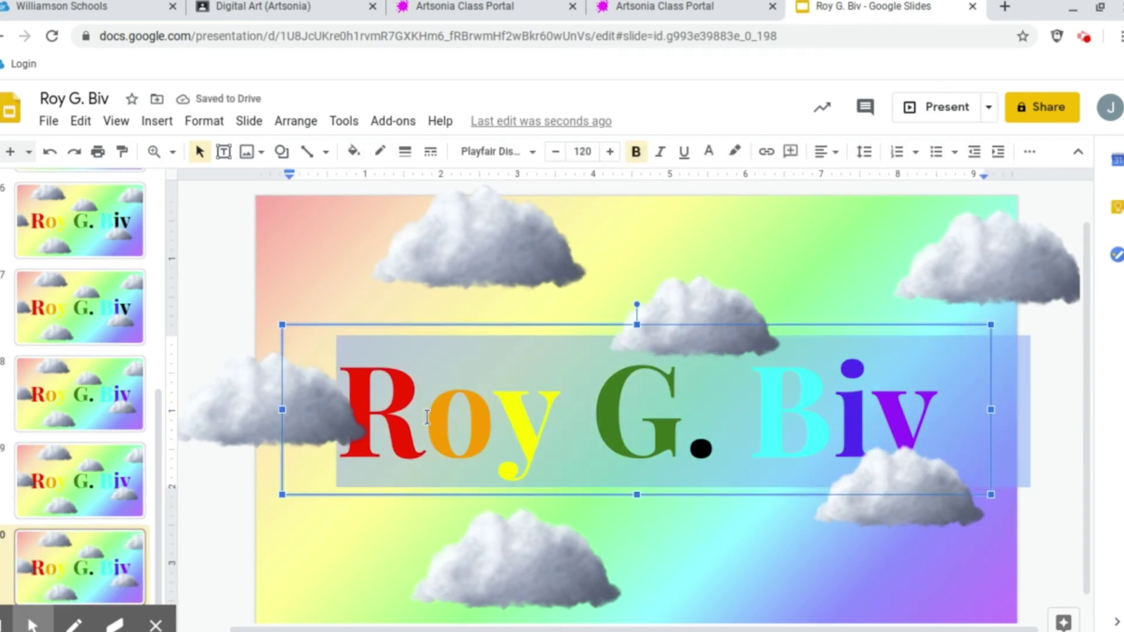
type("Thanks for")
key("ctrl+a")
left_click(580, 152)
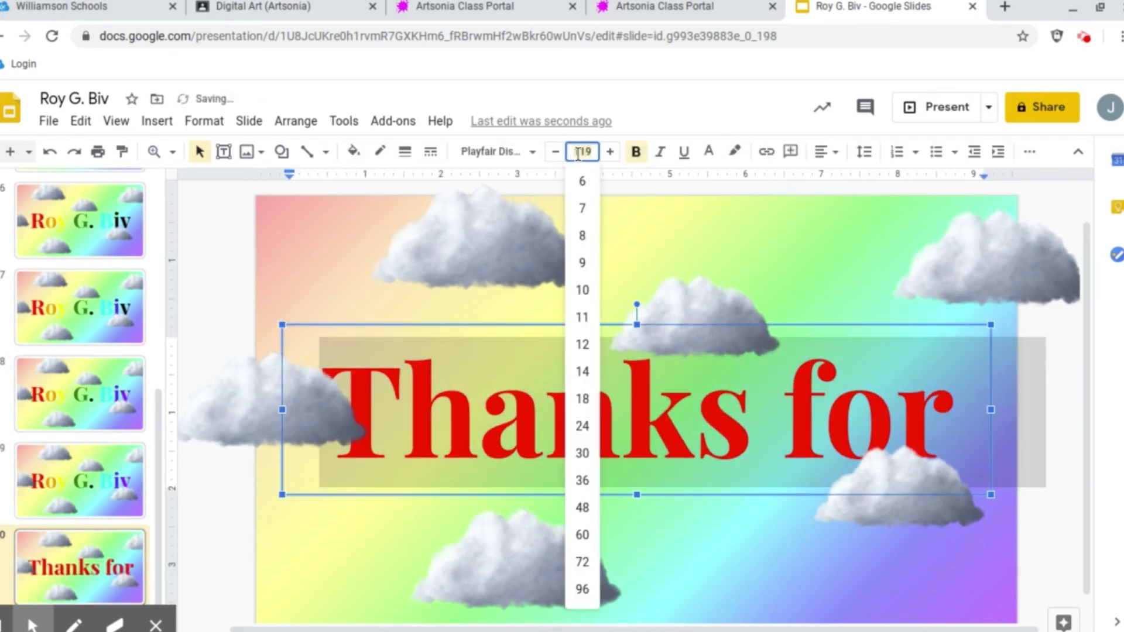
type("0")
key("Return")
Add 'Mrs. J' on a new line under 'Thanks for watching!' and make all the text black
key("Right")
type("wa")
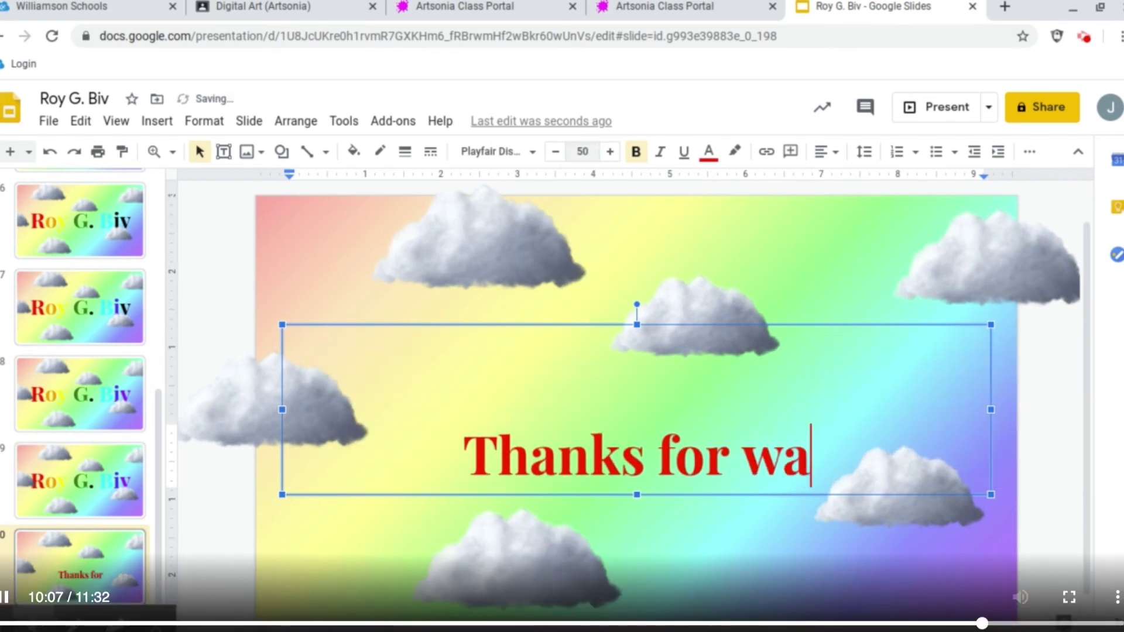
type("tching!")
key("Return")
type("MRs.")
key("BackSpace")
key("BackSpace")
key("BackSpace")
type("rs")
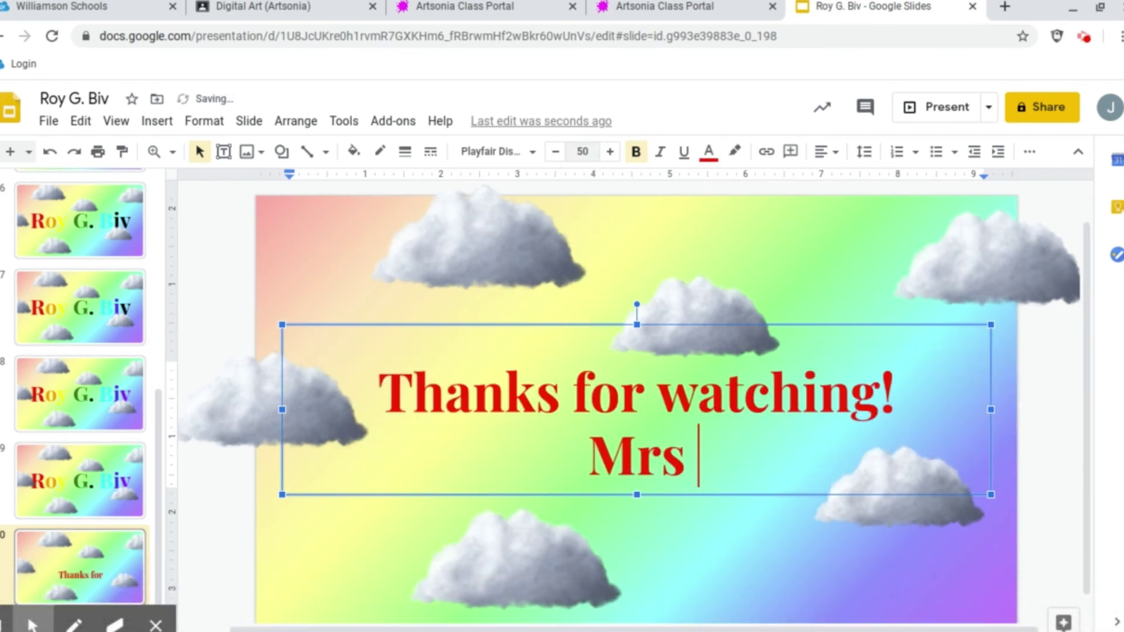
type(". J")
key("ctrl+a")
left_click(710, 151)
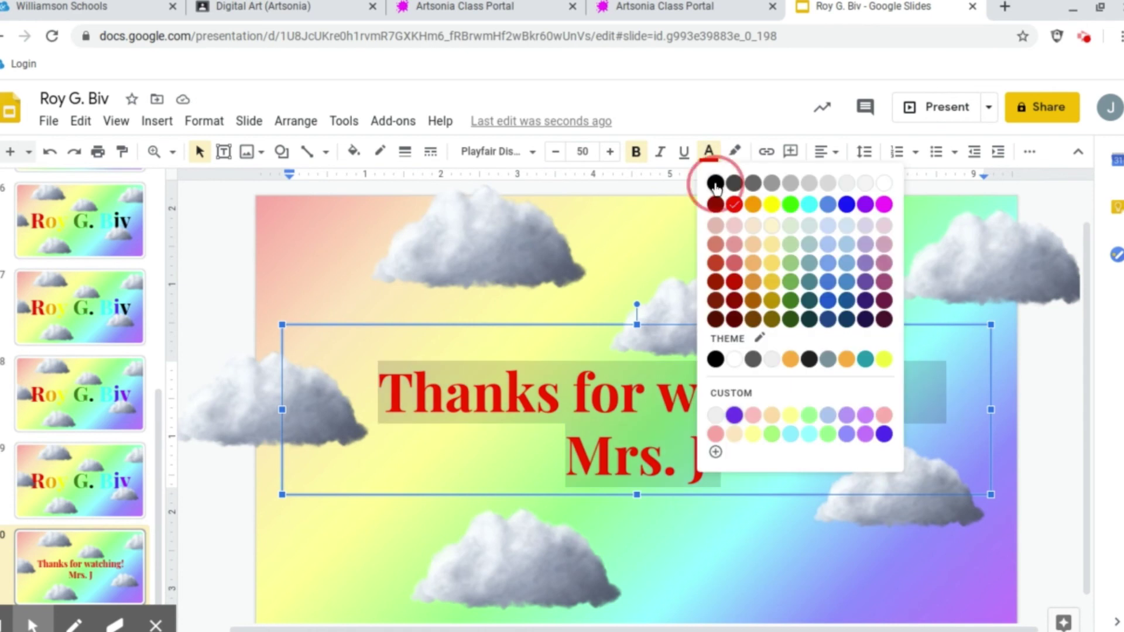
left_click(714, 180)
Shift all six clouds slightly to the right
left_click(263, 395)
left_click(463, 251, "shift")
left_click(693, 303, "shift")
left_click(978, 262, "shift")
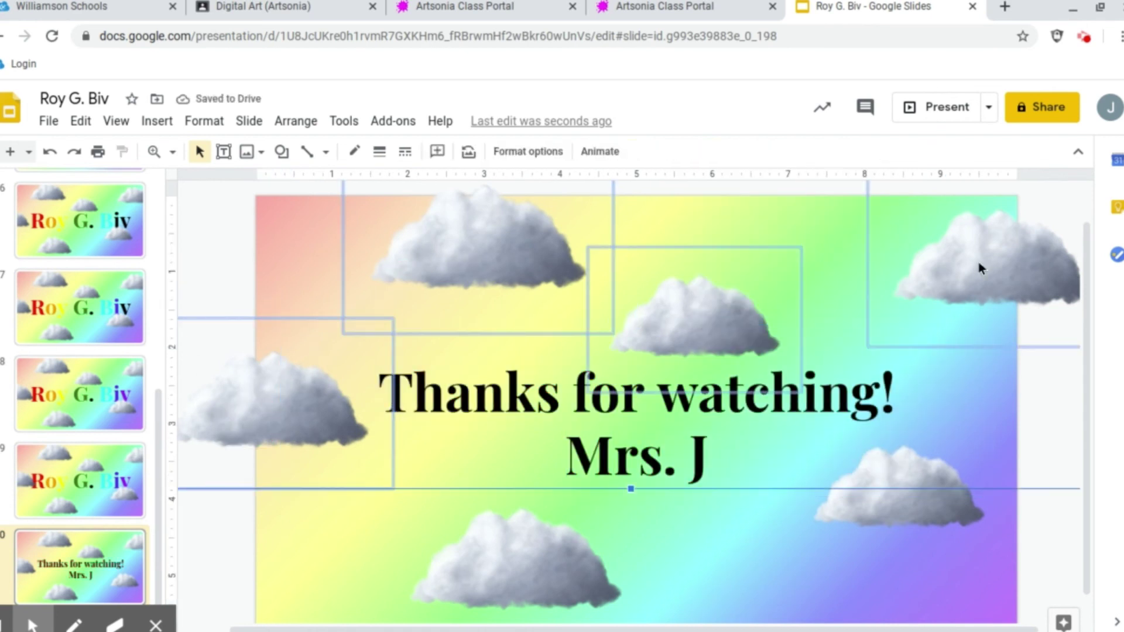
left_click(884, 501, "shift")
left_click(564, 600, "shift")
left_click_drag(563, 600, 577, 599)
Duplicate the end slide into slide 11 and nudge its six clouds right
left_click(94, 551)
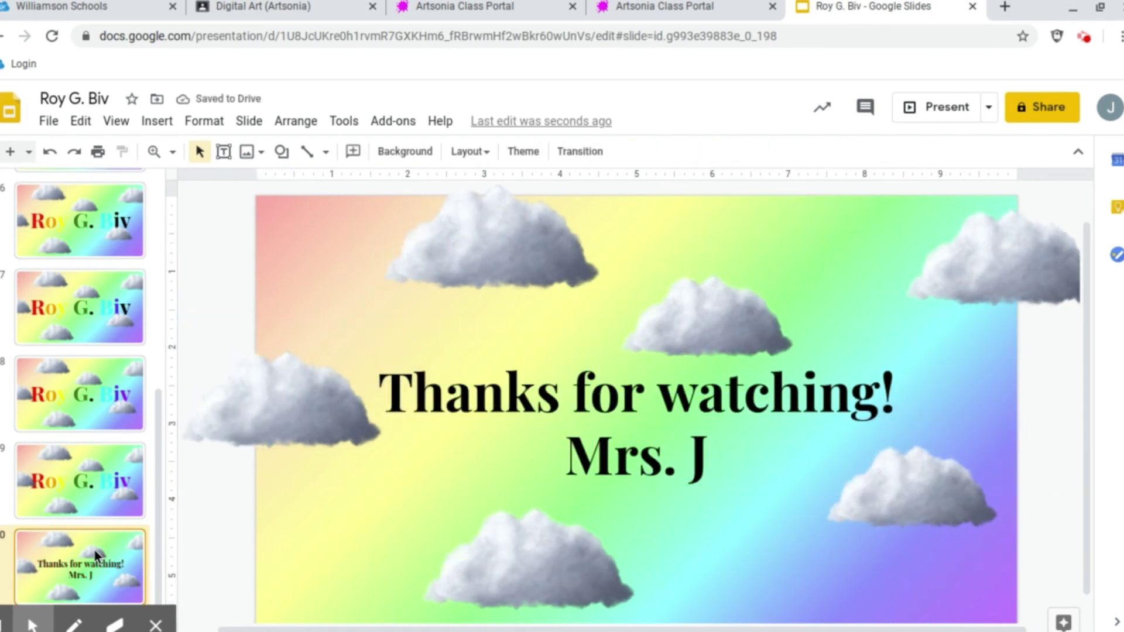
key("ctrl+d")
left_click(322, 391)
left_click(492, 241, "shift")
left_click(721, 316, "shift")
left_click(992, 260, "shift")
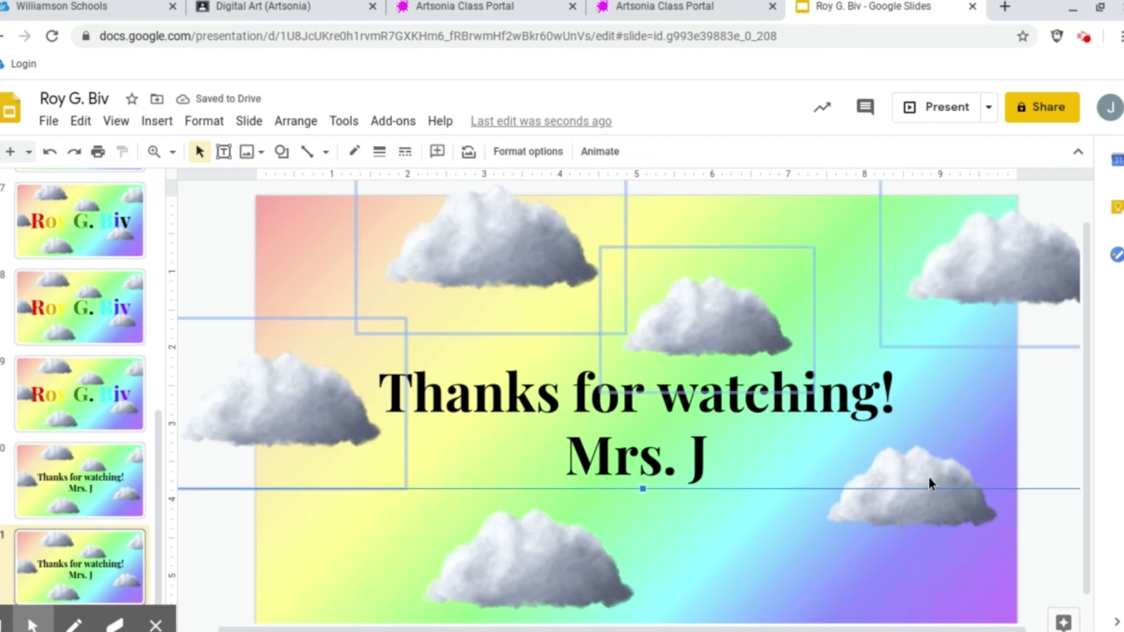
left_click(921, 483, "shift")
left_click(562, 579, "shift")
key("Right")
key("Right")
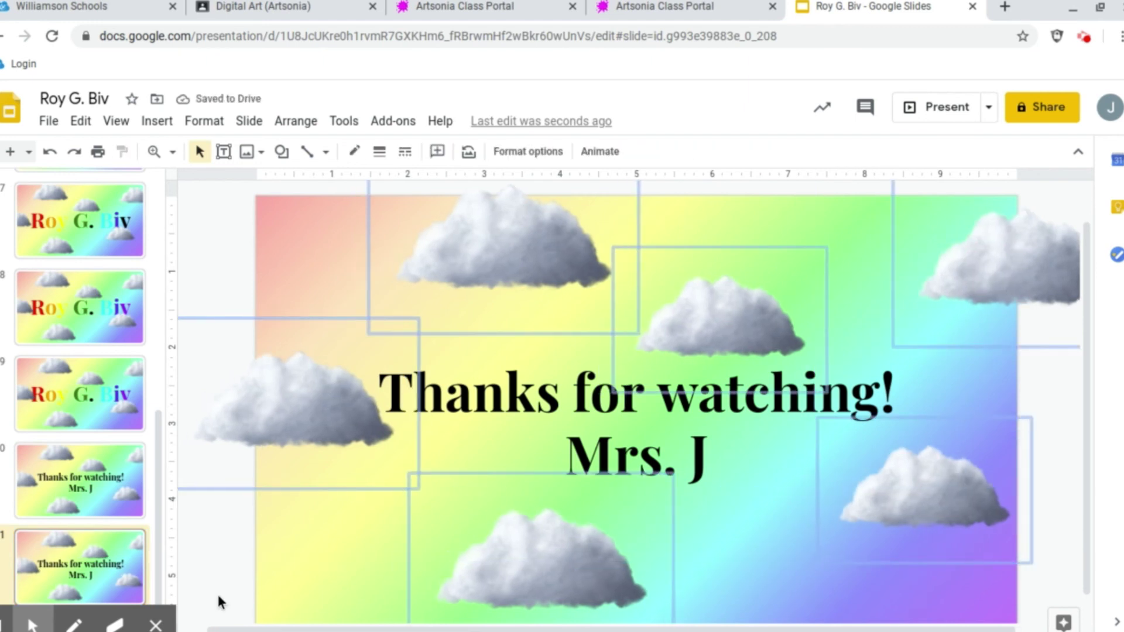
left_click(216, 592)
left_click(49, 122)
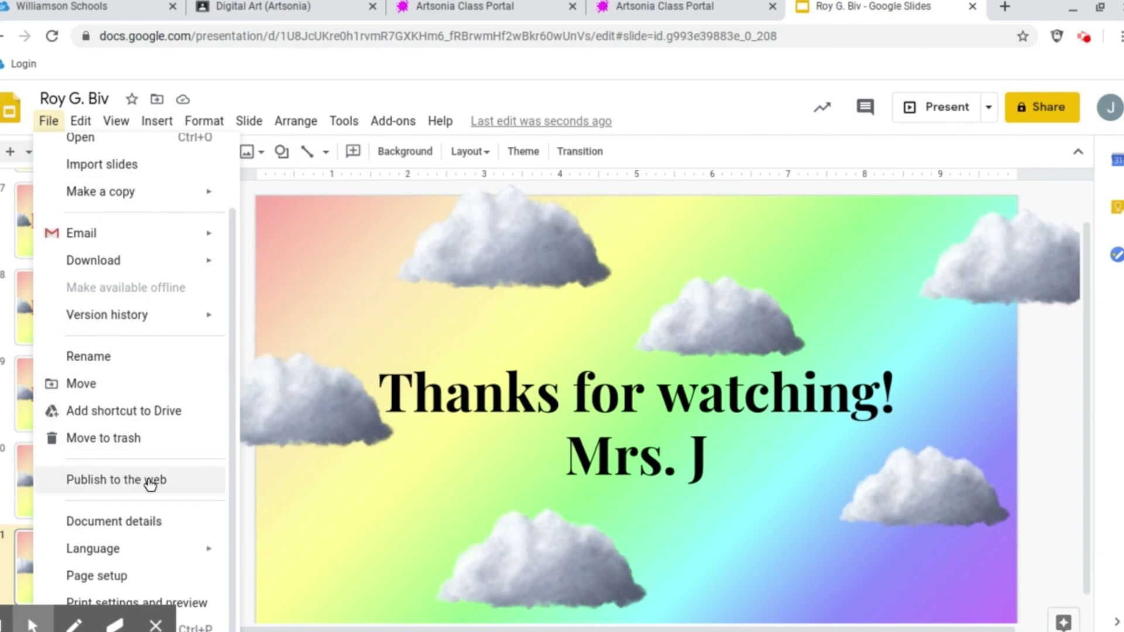
Publish to the web with one-second auto-advance, autostart on load, and restart after the last slide
left_click(151, 481)
left_click(415, 322)
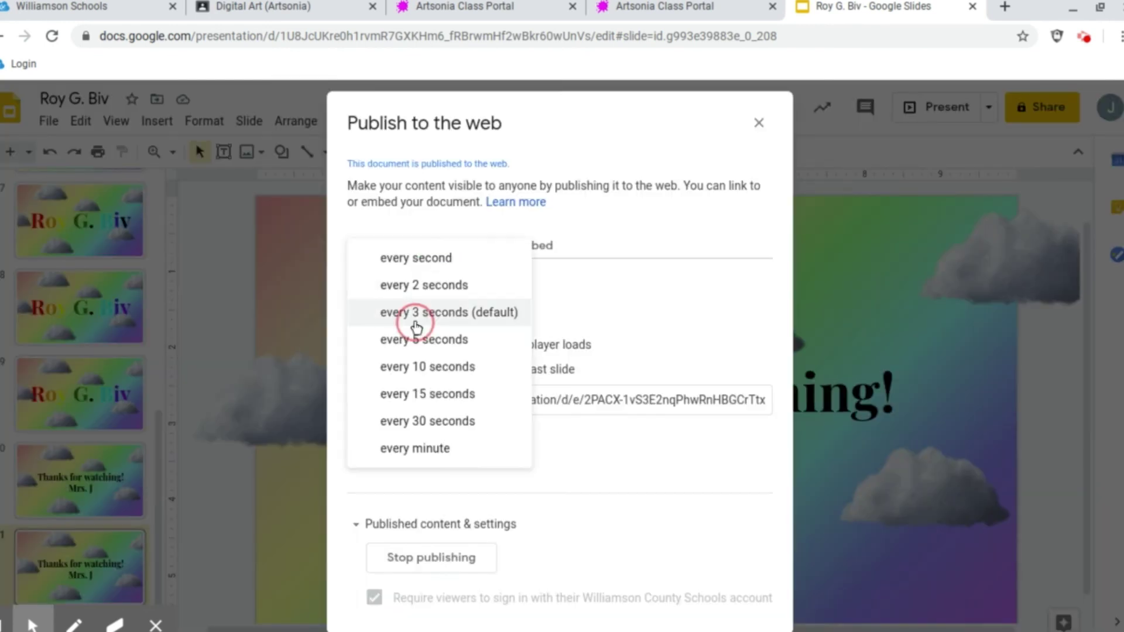
left_click(444, 260)
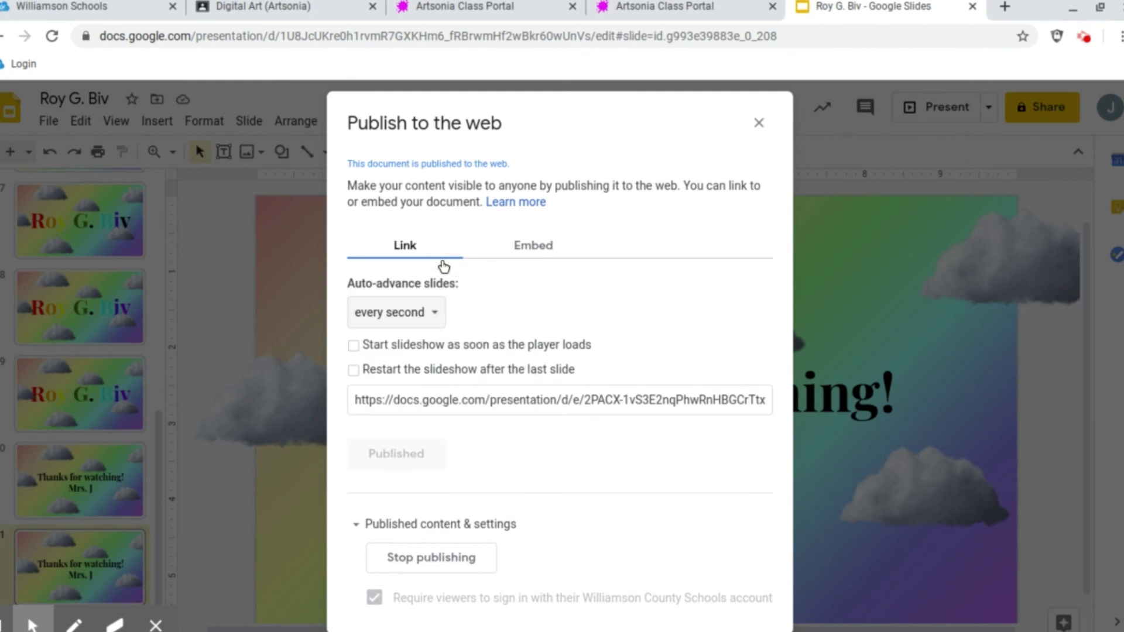
left_click(357, 349)
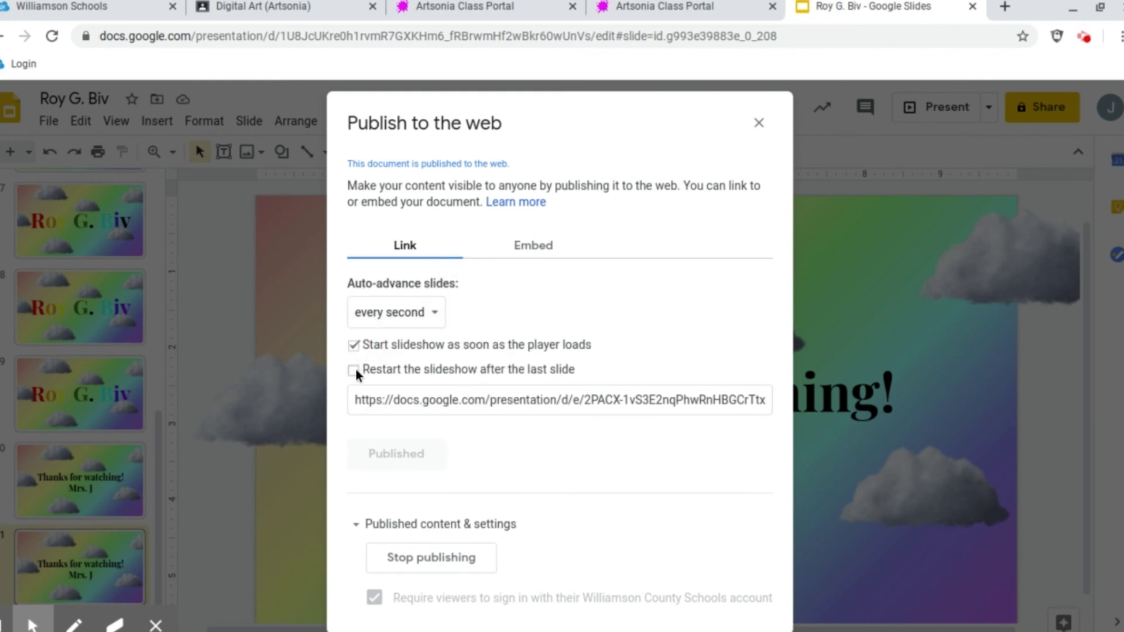
left_click(355, 370)
Copy the published presentation link
left_click(392, 400)
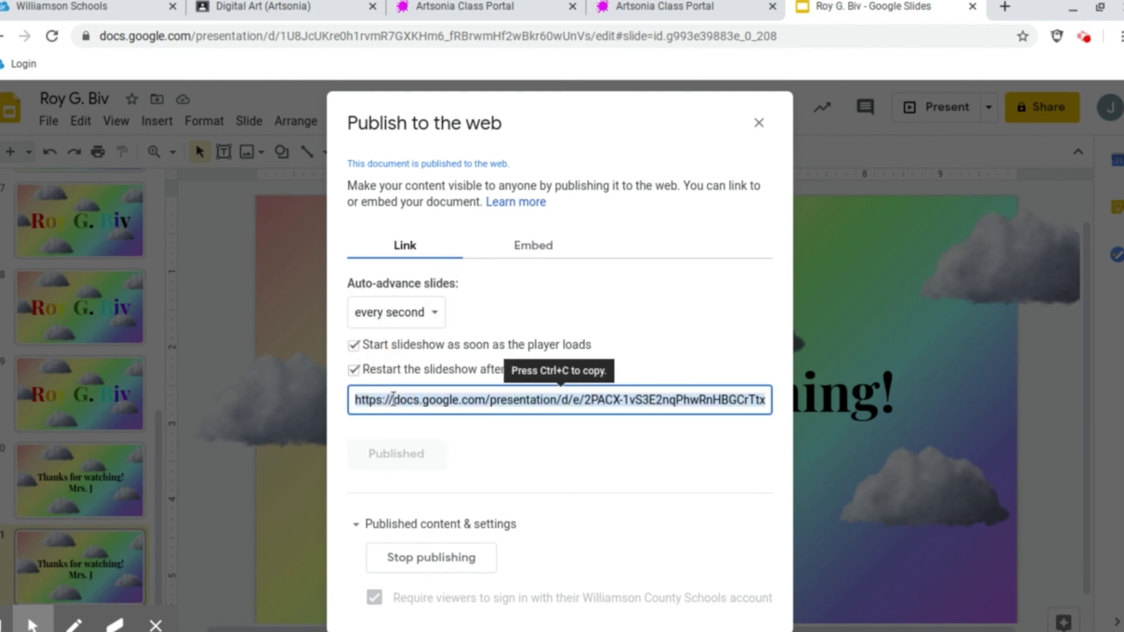
key("ctrl+c")
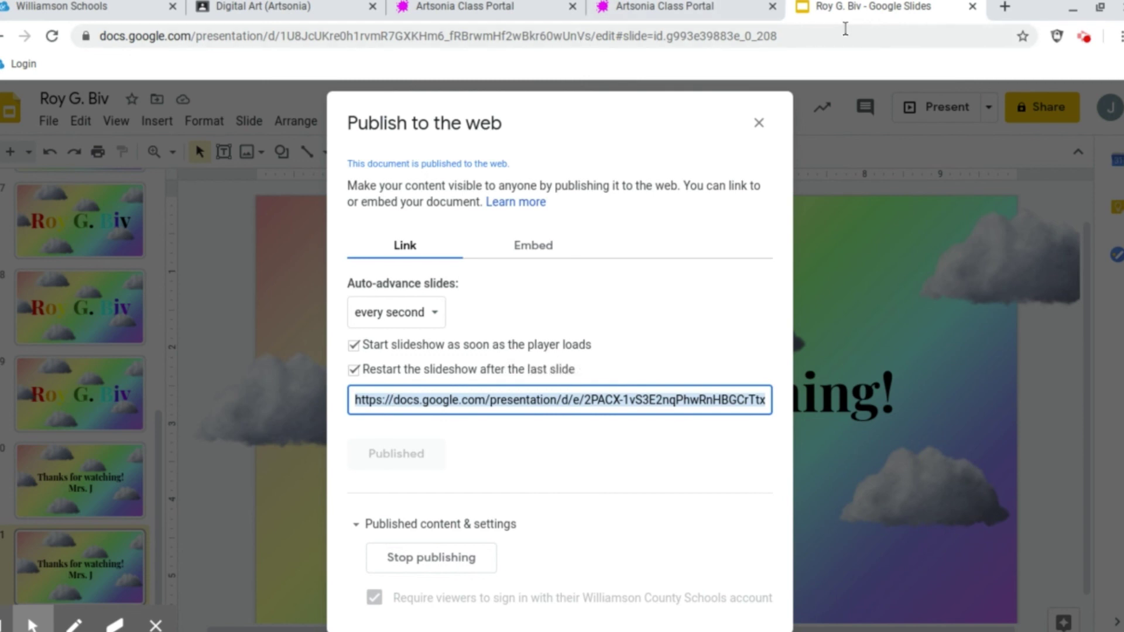
left_click(1003, 9)
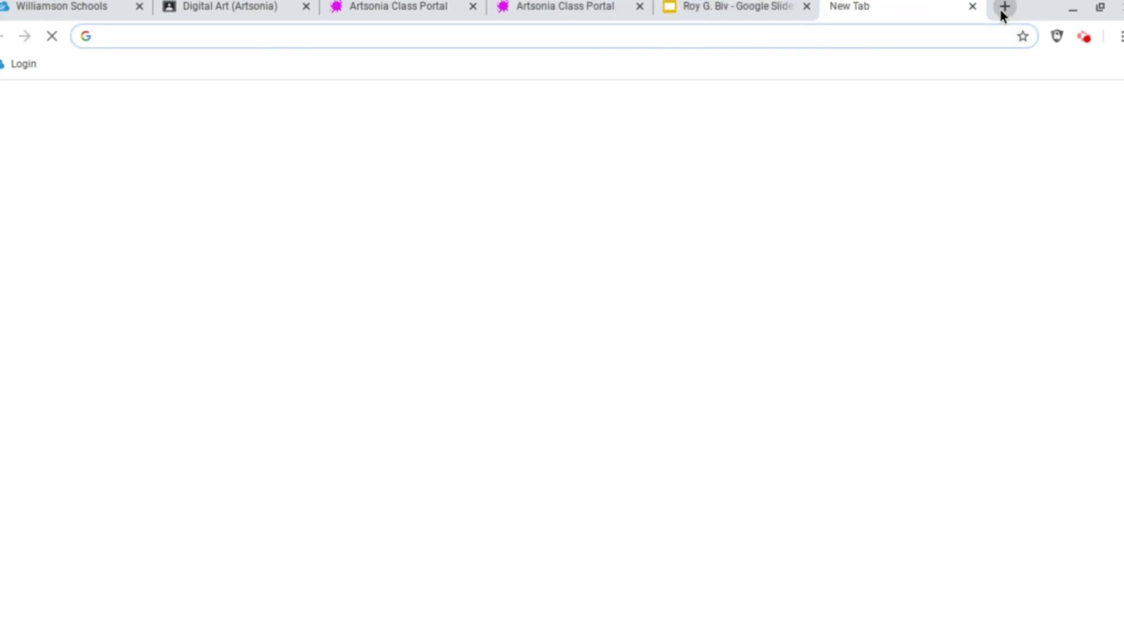
Paste the published link into the new Chrome tab to play the slideshow
key("ctrl+v")
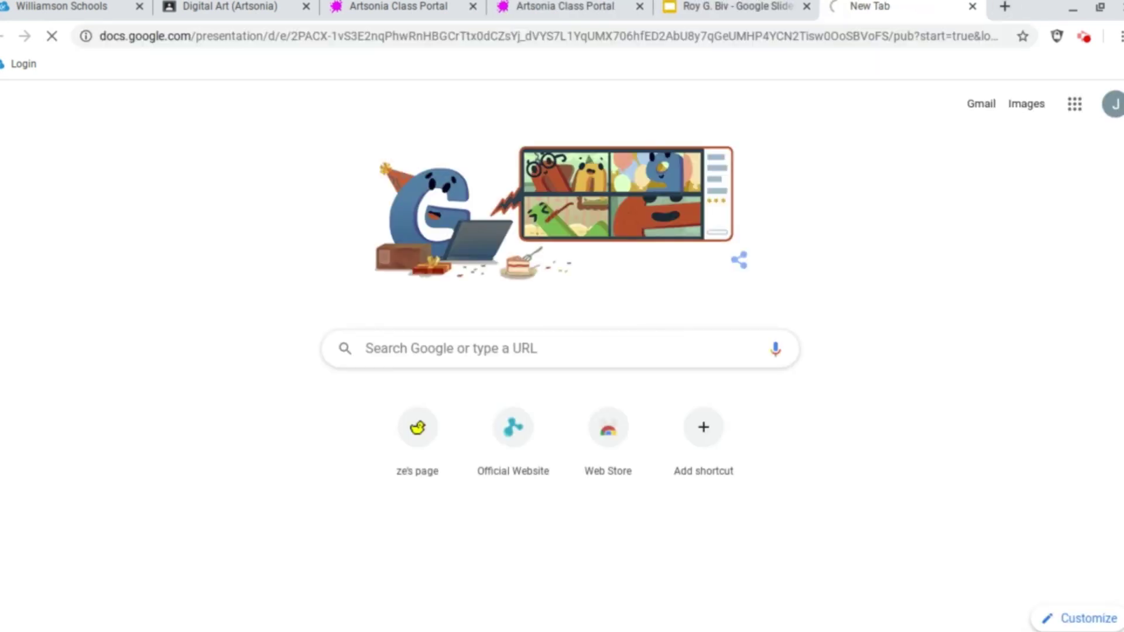